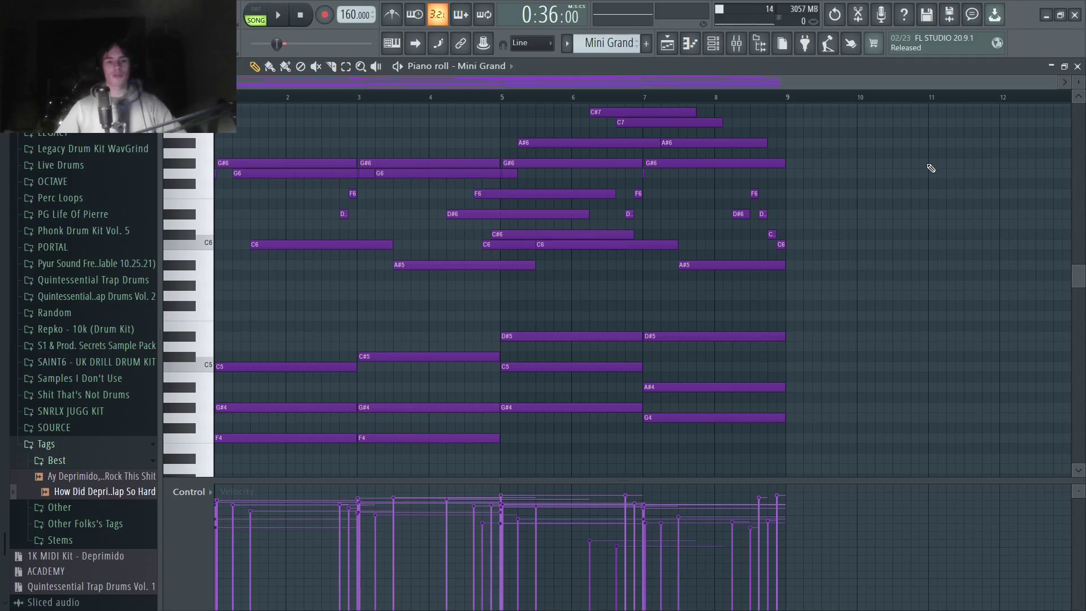
Step: Select all the chord notes in the lower part of the Mini Grand pattern, and after that only their lowest bass notes
scroll(931, 168, "down", 6)
left_click_drag(245, 127, 884, 436)
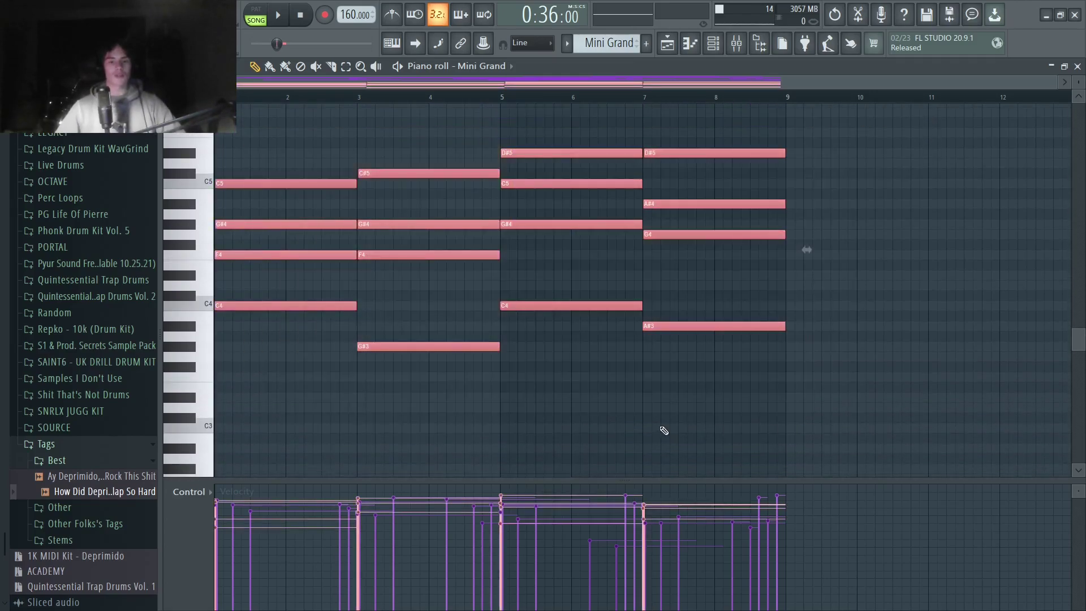
left_click_drag(286, 281, 814, 393)
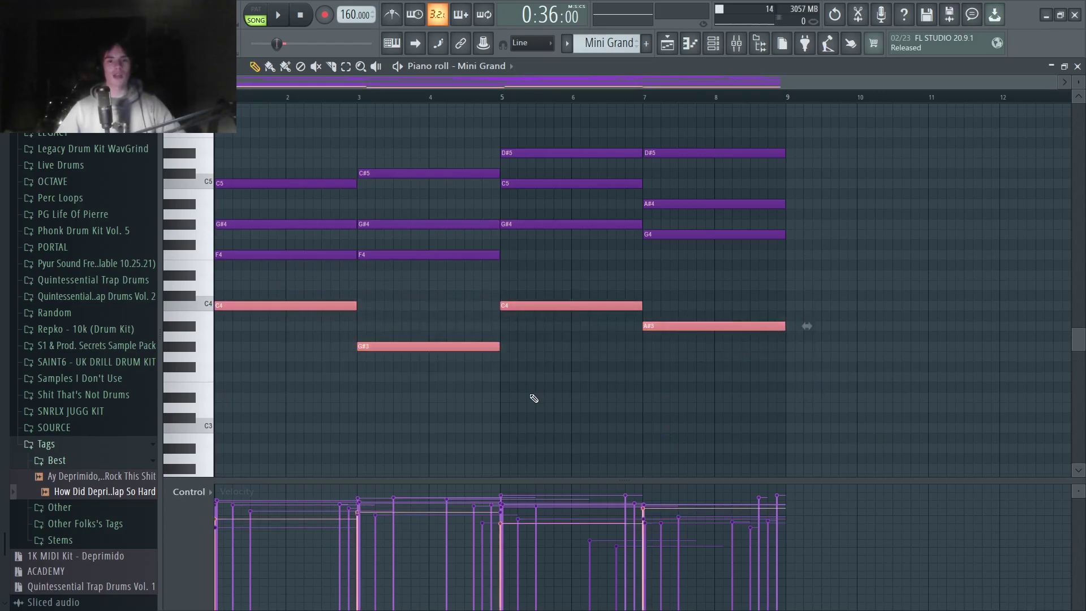
Step: Select the Mini Grand melody notes above the chords and shorten them so each ends where the next begins
key("ctrl+v")
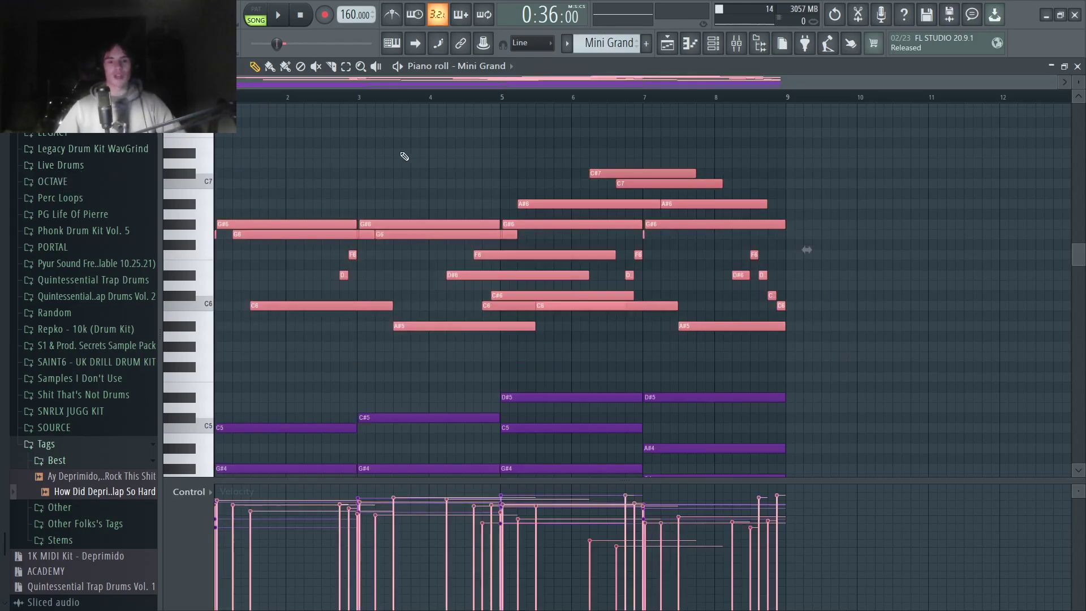
key("ctrl+z")
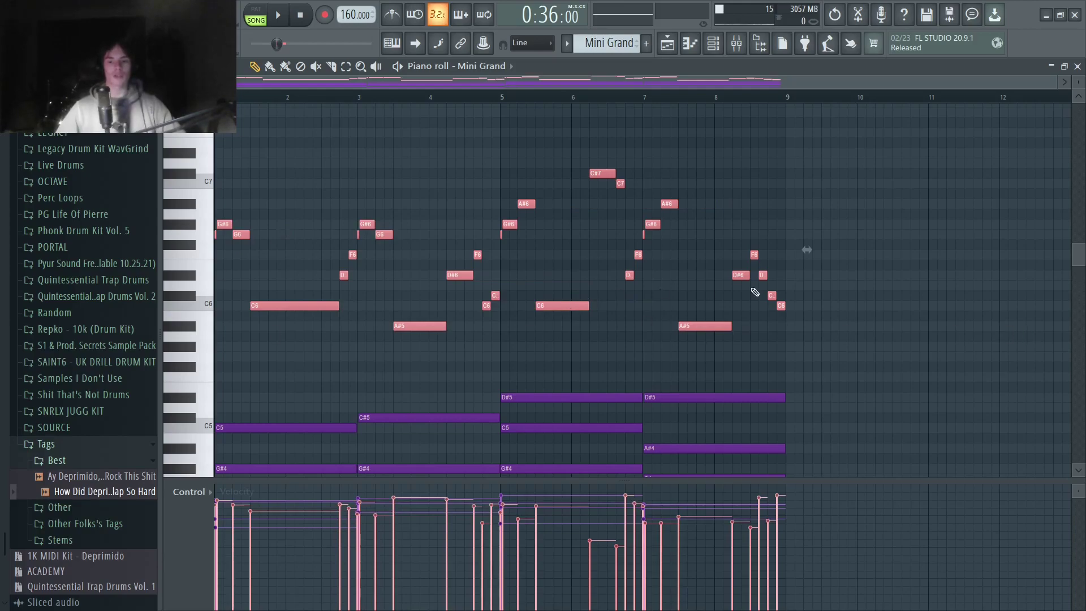
Step: Examine the opening melody phrase and the long C6 and A#5 notes that close the first two phrases
scroll(801, 289, "up", 3)
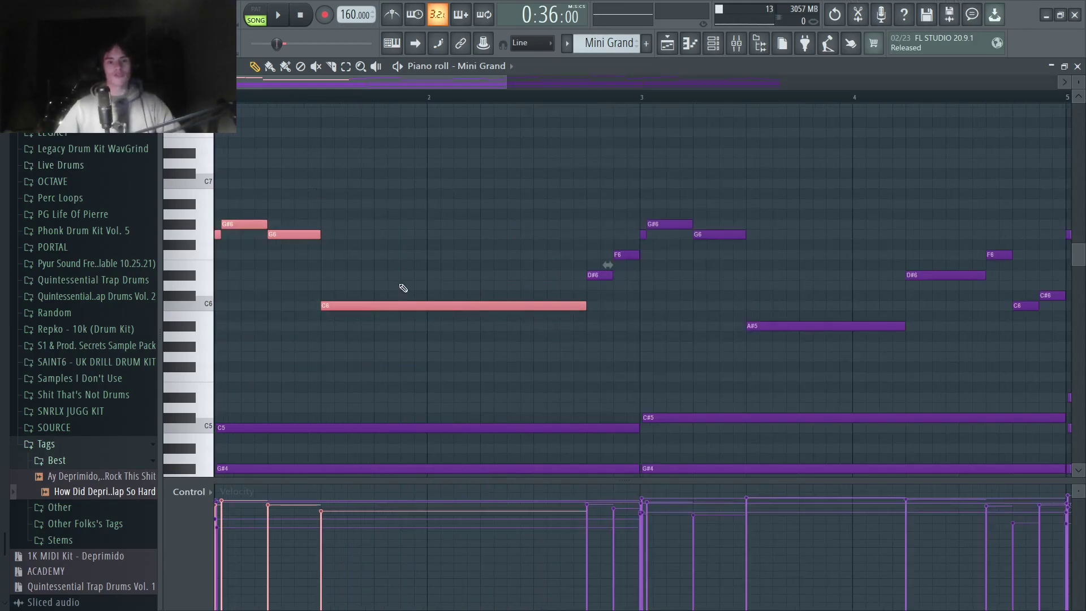
left_click_drag(843, 372, 643, 203)
scroll(646, 213, "right", 3)
left_click(626, 325)
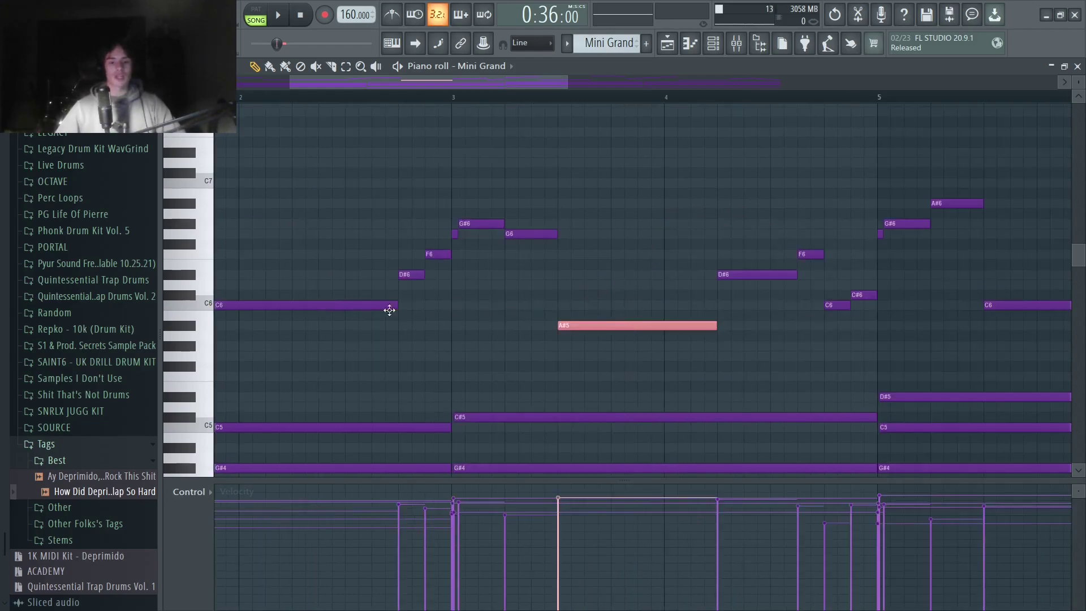
left_click(339, 305, "shift")
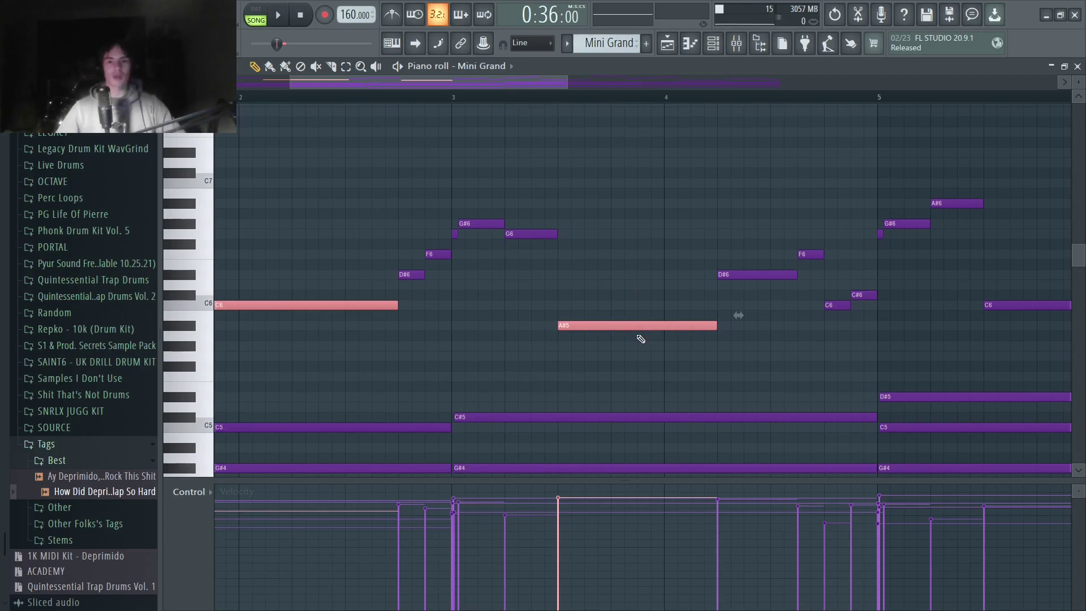
left_click(591, 272)
Step: Select the melody phrase starting at bar 5, from the short grace note through the long C6
scroll(591, 271, "right", 4)
scroll(574, 274, "up", 2)
left_click_drag(640, 356, 436, 187)
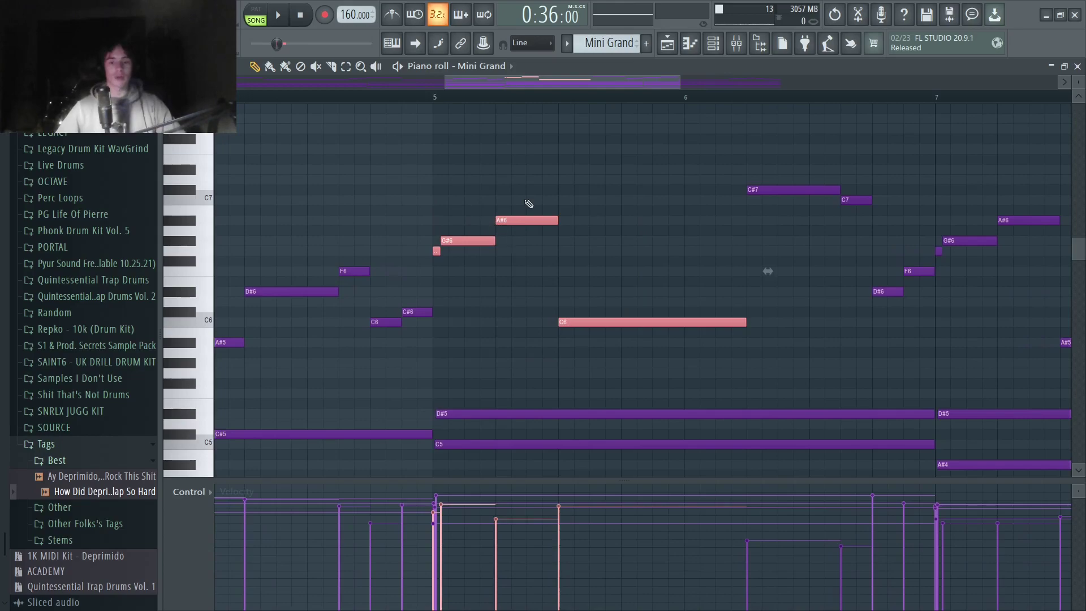
Step: Examine the connecting melody runs: D#6 and F6 before bars 3 and 5, C#7 and C7 in bar 6, and the closing run
scroll(622, 271, "left", 5)
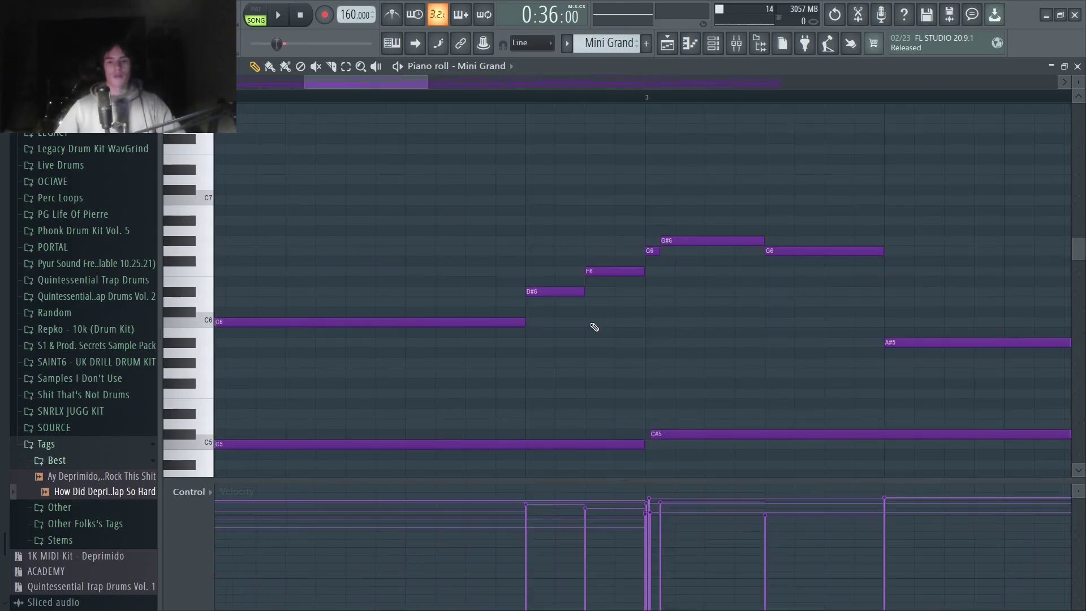
left_click_drag(560, 323, 609, 249)
left_click(607, 228)
scroll(606, 227, "down", 3)
left_click_drag(510, 277, 598, 225)
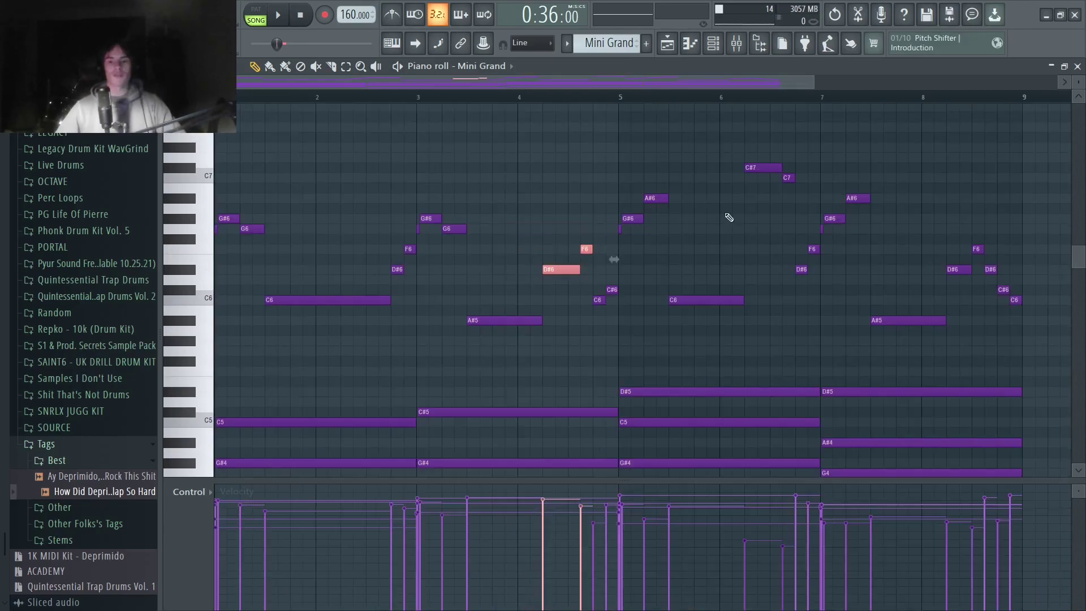
left_click_drag(746, 123, 795, 201)
left_click_drag(934, 242, 1026, 310)
scroll(569, 194, "right", 5)
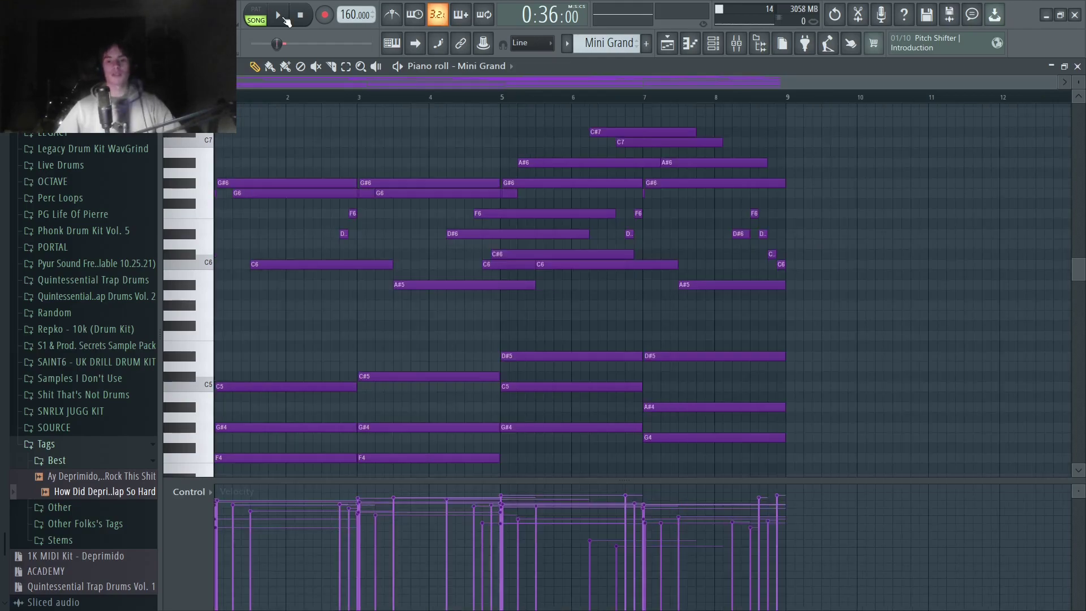
Step: Play back the Mini Grand melody and the Xpand!2 chord pattern one after the other
left_click(286, 20)
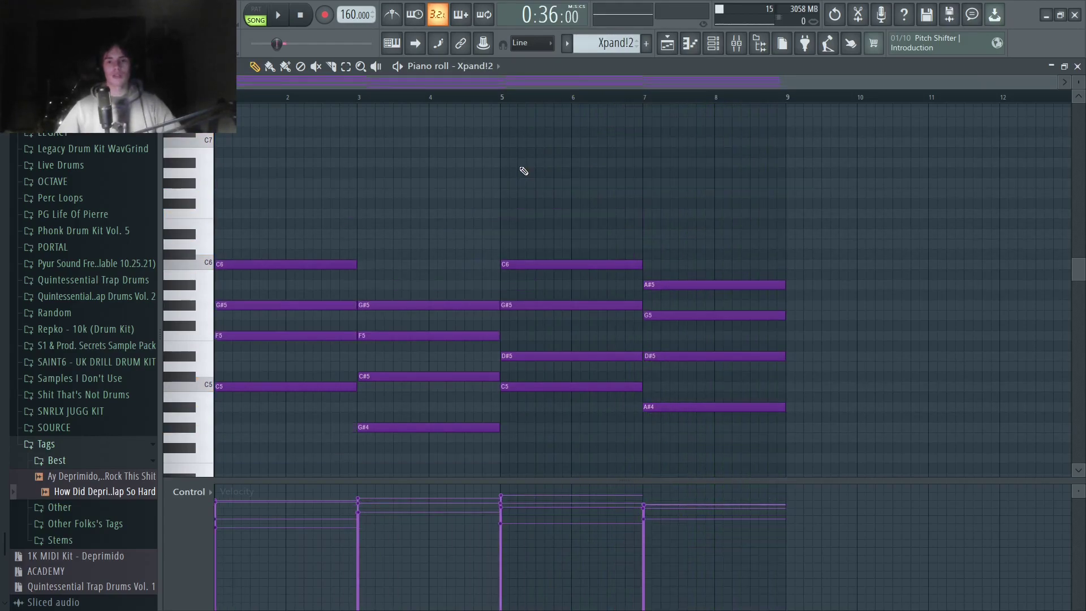
scroll(523, 171, "down", 2)
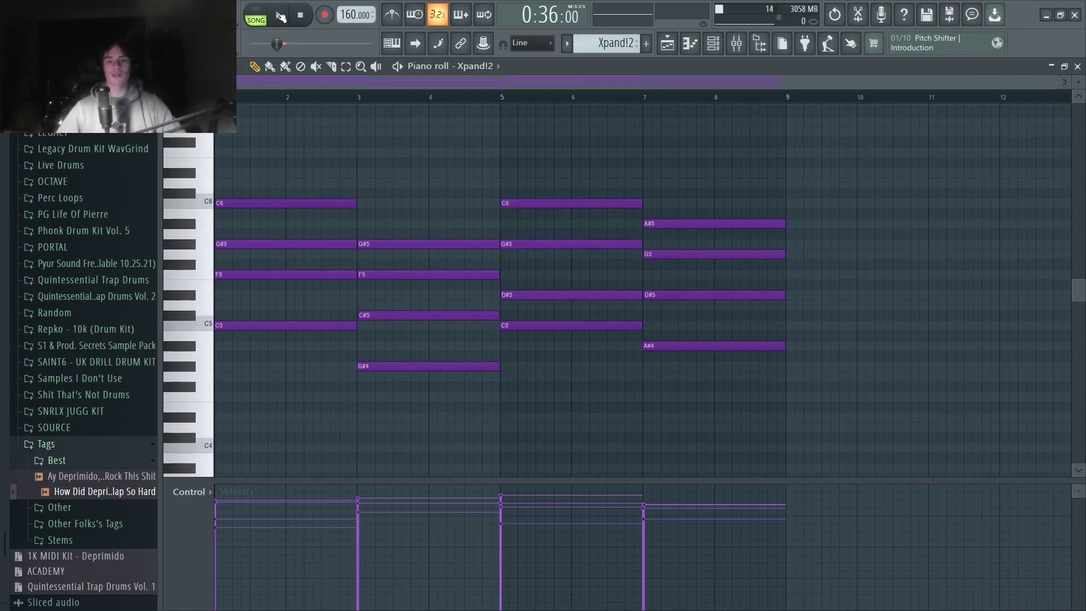
left_click(281, 16)
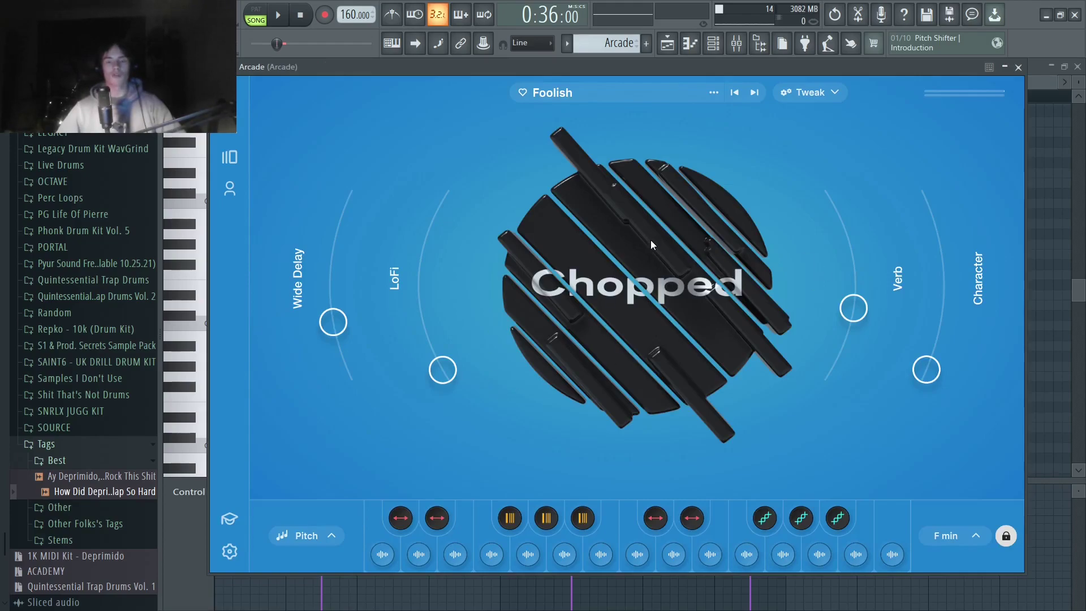
Step: Select the Arcade pattern's three notes for review, and play back the Arcade and Arcade #2 patterns
left_click_drag(900, 409, 255, 150)
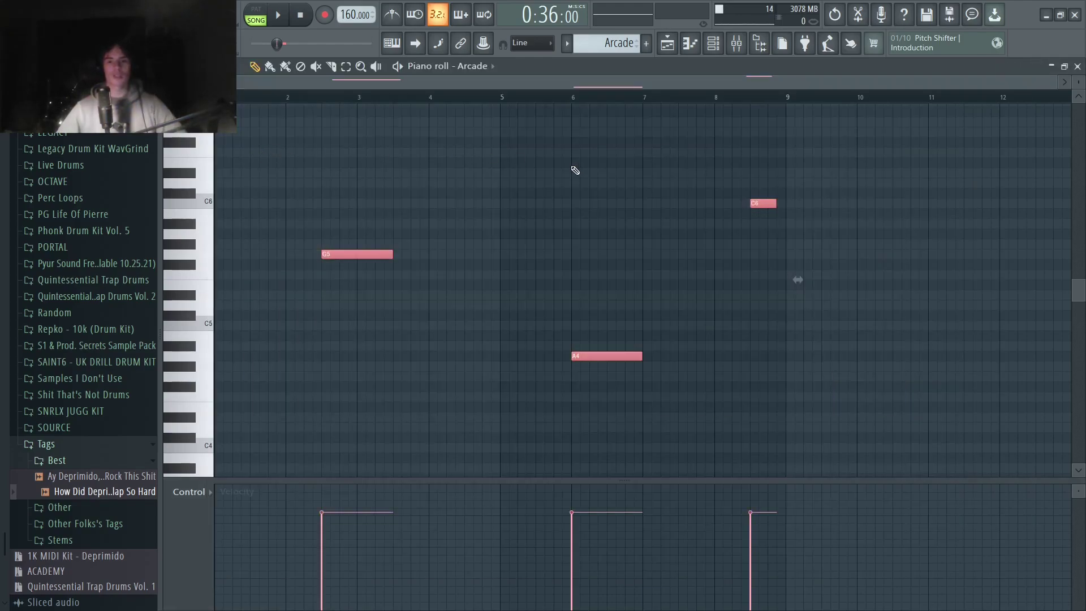
left_click(575, 171)
left_click(278, 16)
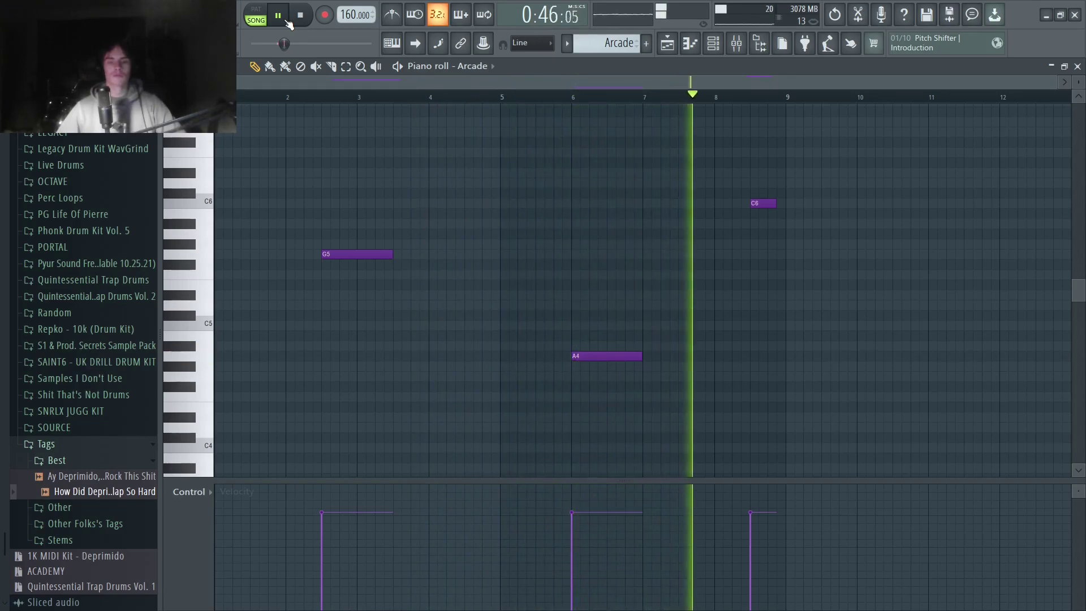
key("space")
key("KP_Add")
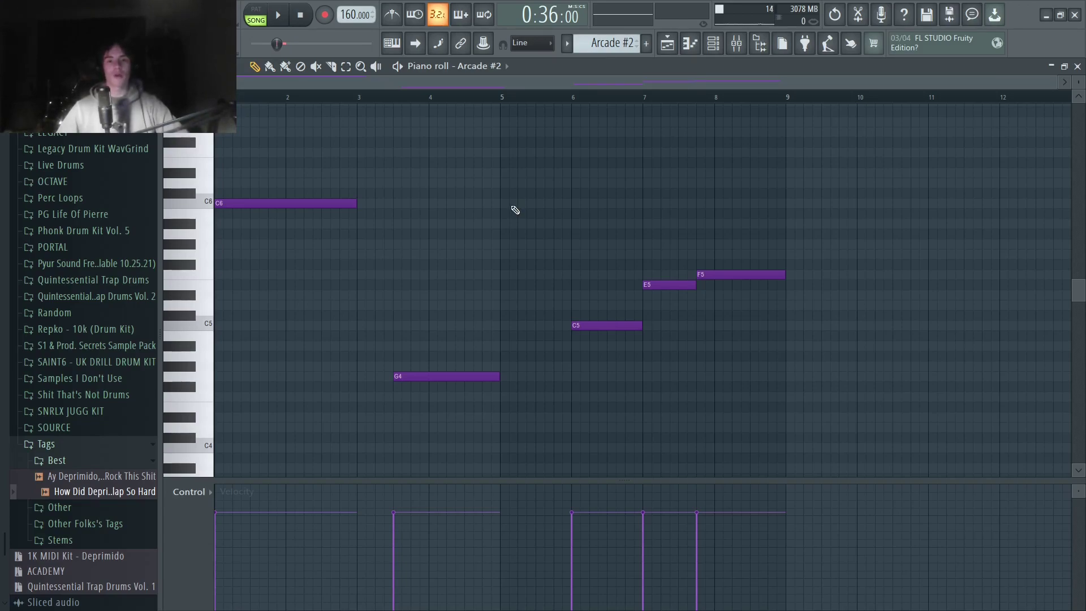
left_click(279, 17)
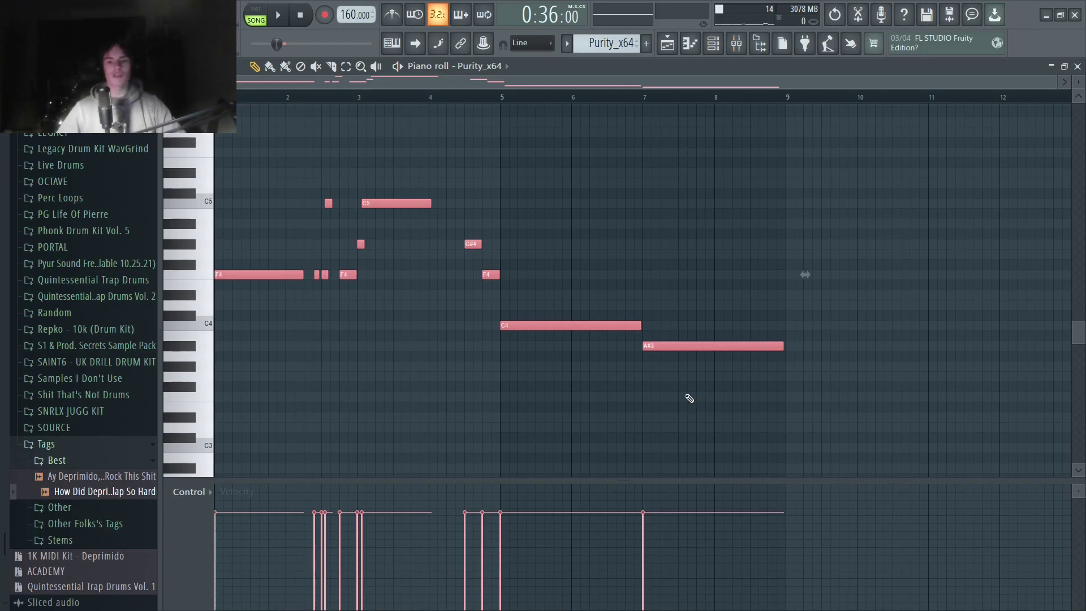
Step: Deselect the Purity_x64 notes and open the Purity instrument window to check its bass preset, closing it again
key("ctrl+d")
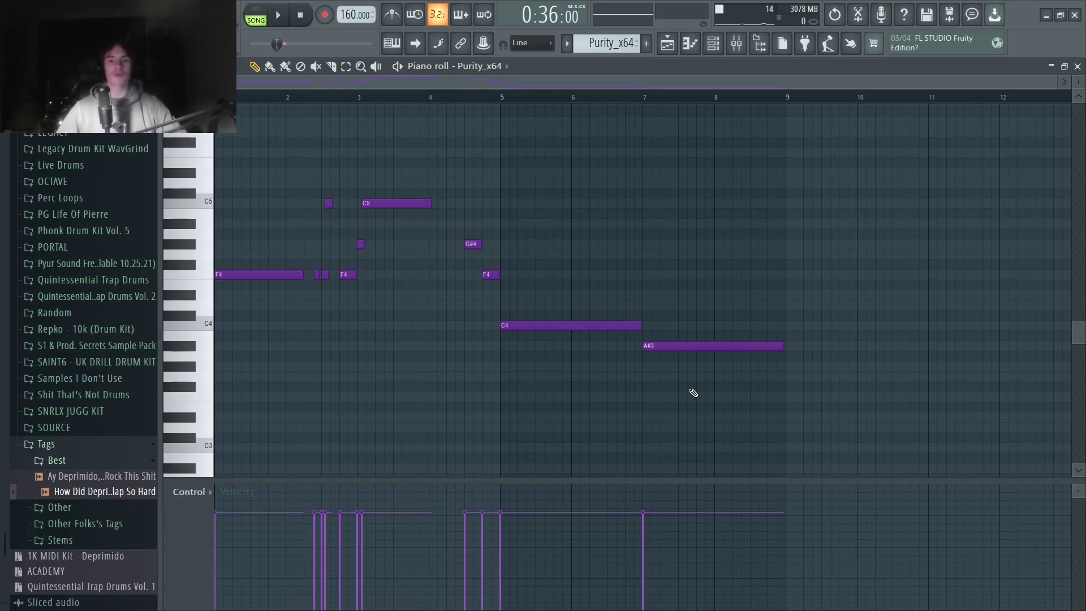
left_click(454, 66)
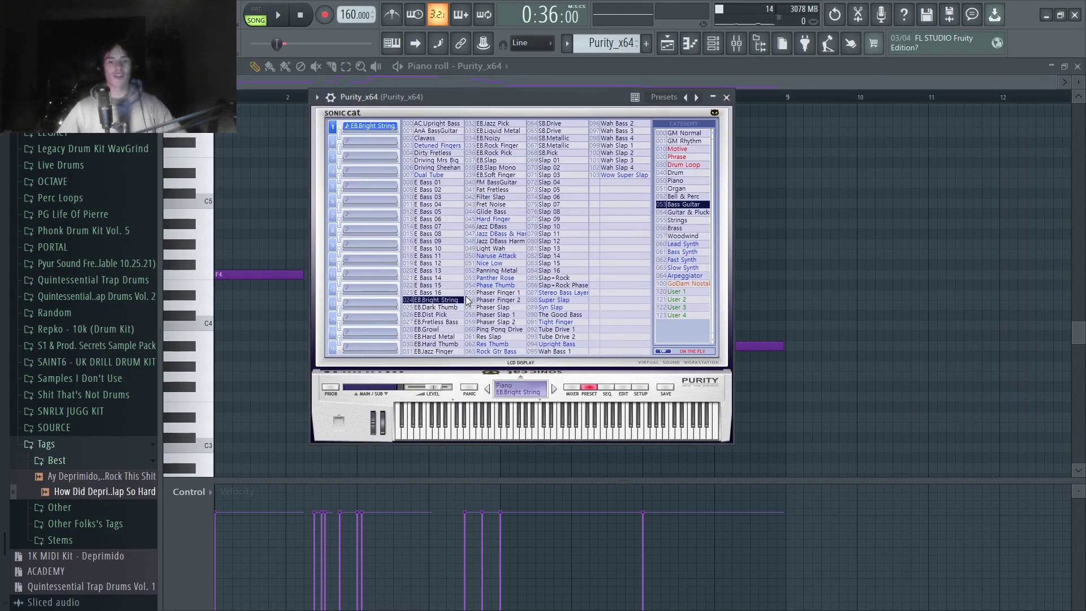
key("Escape")
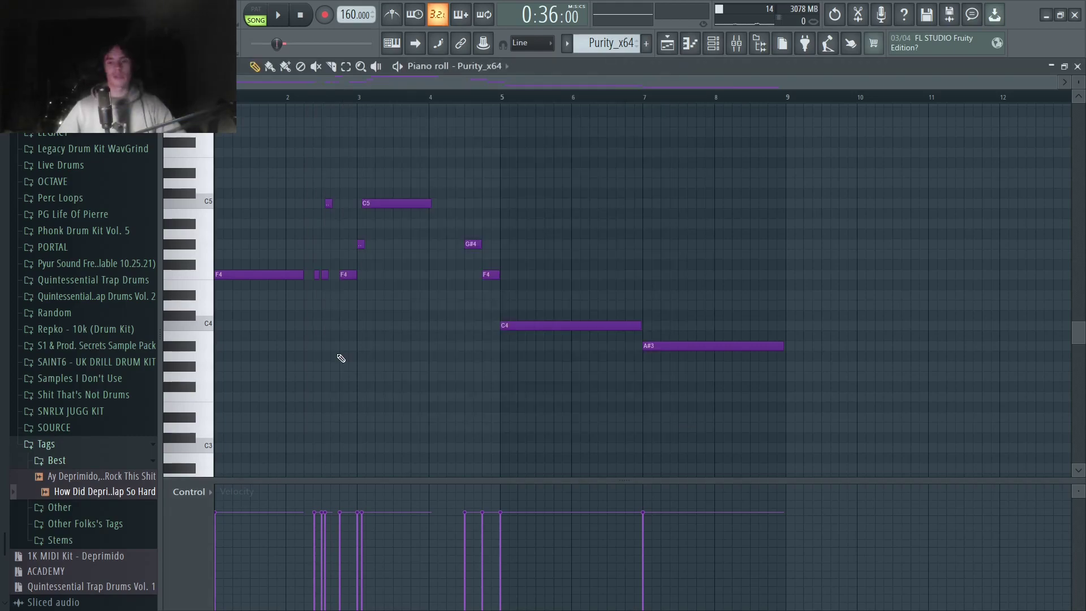
Step: Examine the Purity_x64 bass line: the long notes, the short run in bar 2, and the G#4 and F4 leading into C4
left_click(284, 274, "ctrl")
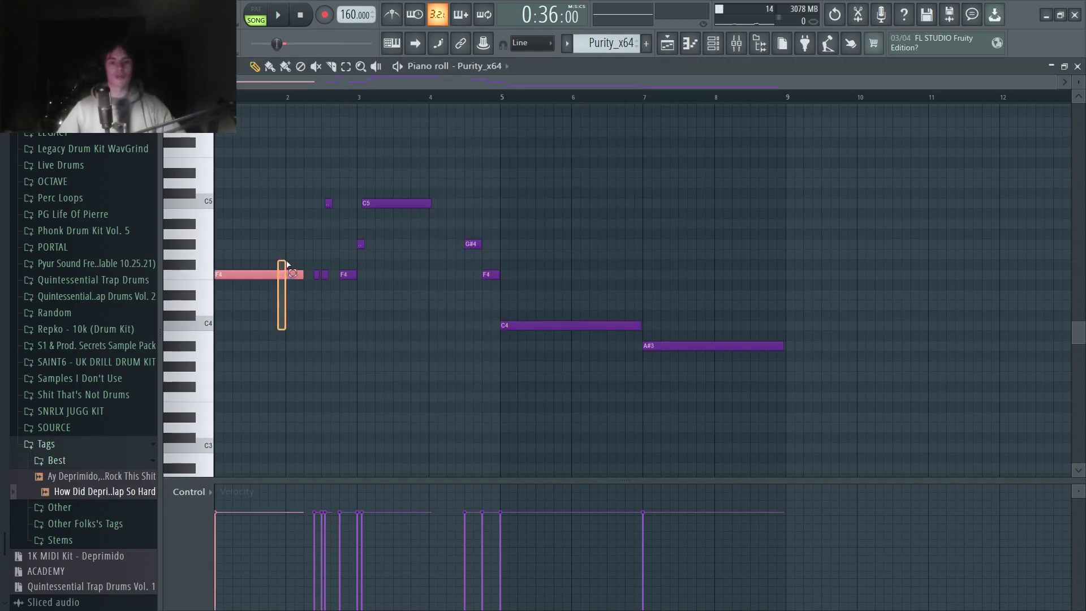
left_click(390, 203, "ctrl")
left_click(565, 325, "ctrl")
scroll(751, 280, "up", 3)
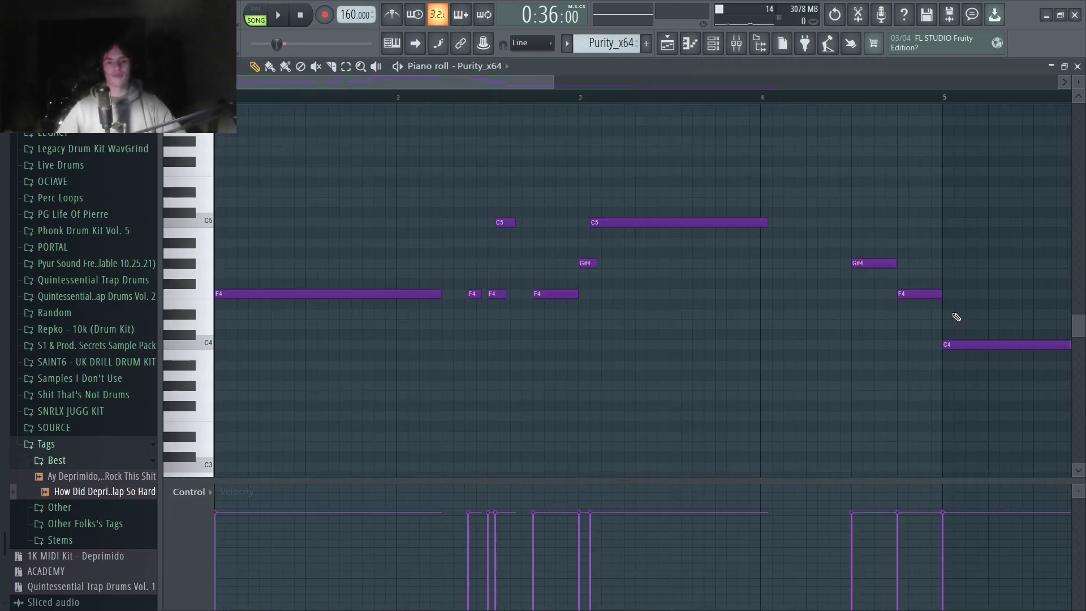
left_click_drag(556, 318, 472, 215)
left_click(729, 311)
left_click_drag(843, 253, 642, 357)
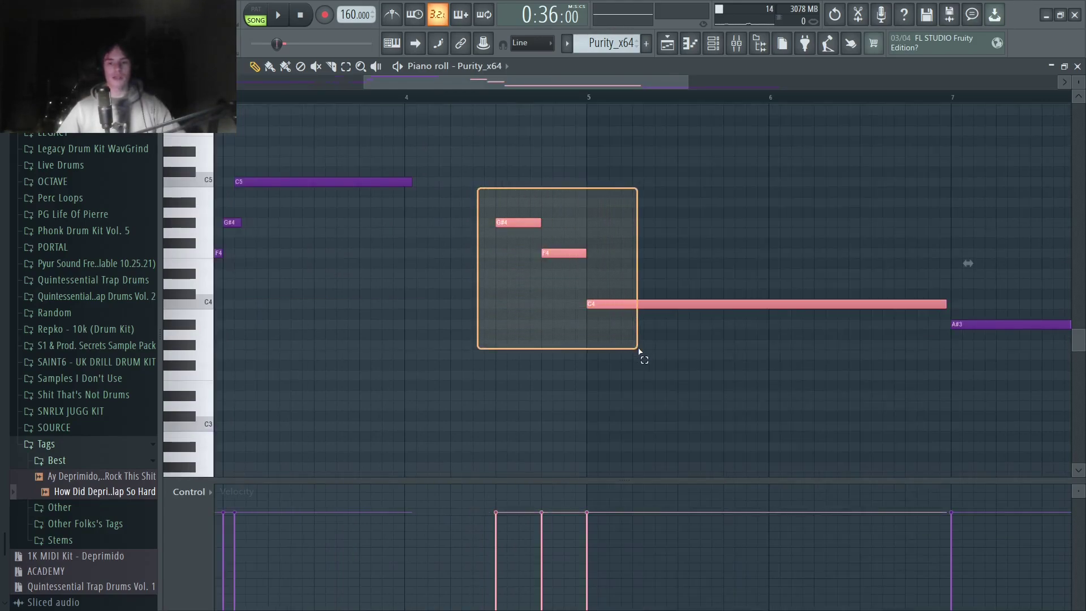
scroll(498, 346, "down", 3)
scroll(498, 350, "up", 1)
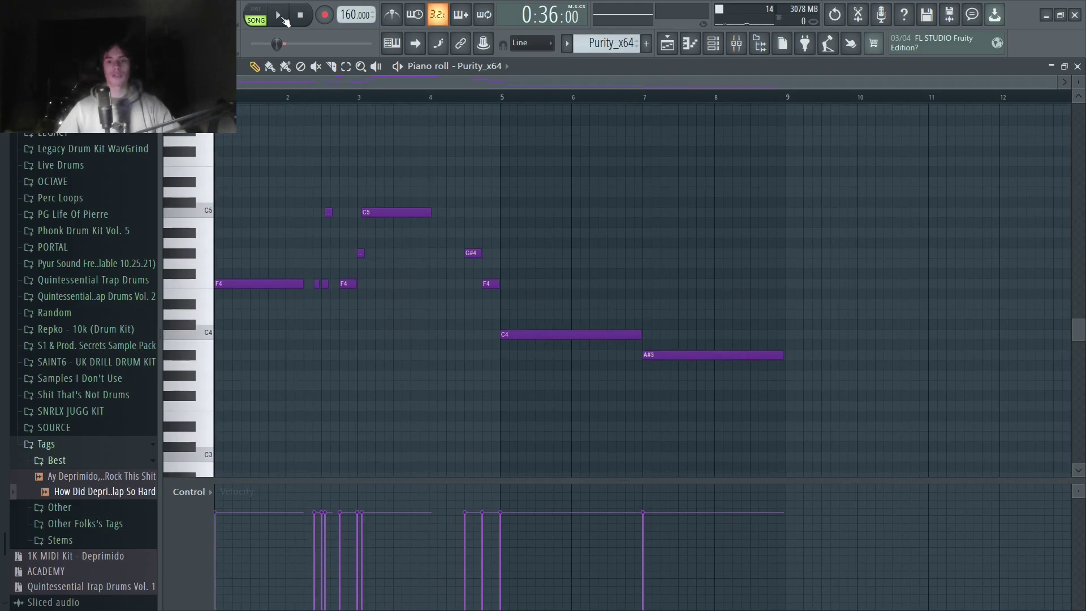
Step: Play back the Purity_x64 bass line, stop it, and highlight its two long closing notes, C4 and A#3
left_click(285, 21)
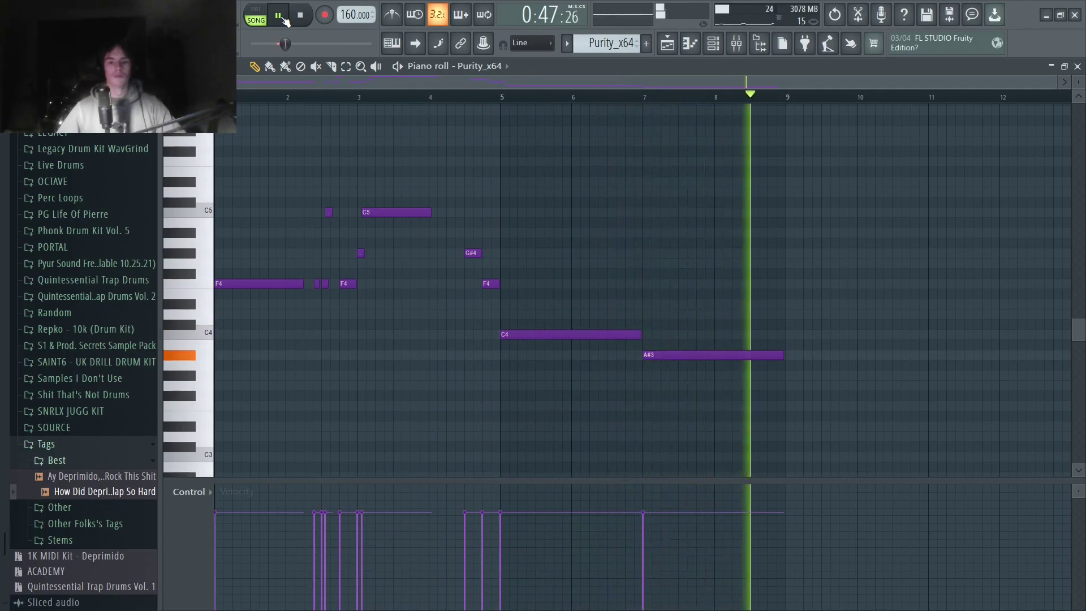
left_click(283, 19)
scroll(622, 283, "up", 1)
left_click_drag(859, 422, 568, 271)
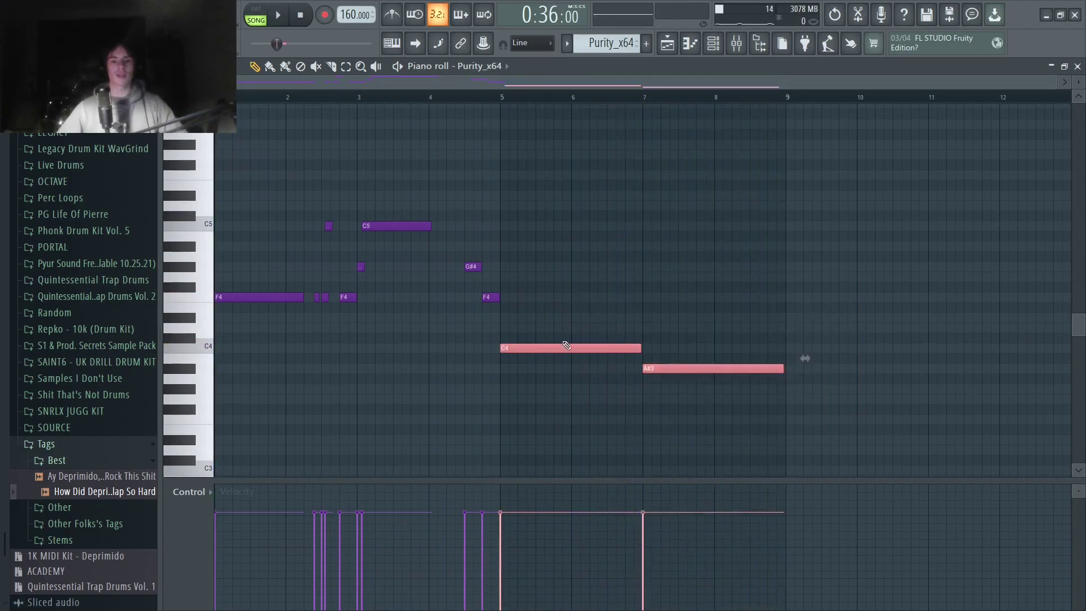
left_click(662, 325)
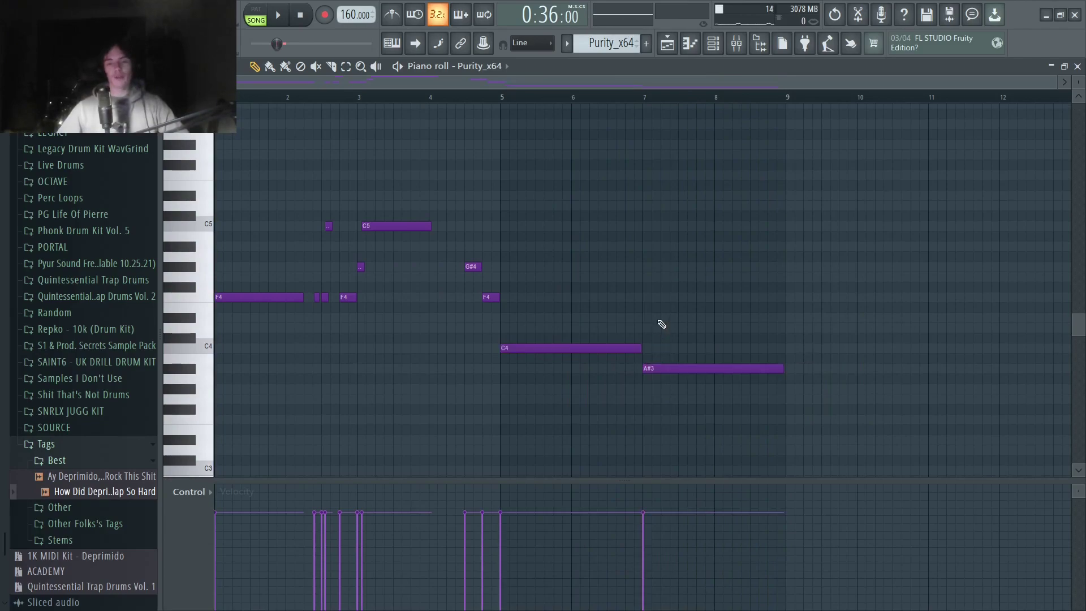
Step: Open the Arcade #2 pattern and highlight its last three notes, C5, E5 and F5
key("KP_Add")
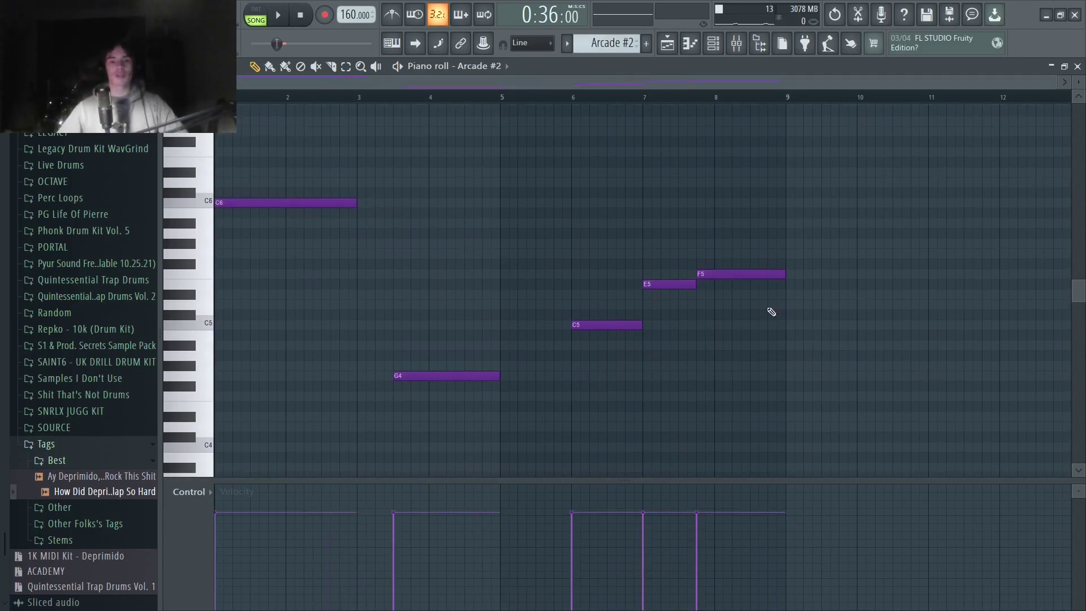
scroll(742, 348, "up", 2)
left_click_drag(544, 385, 837, 216)
left_click(664, 216)
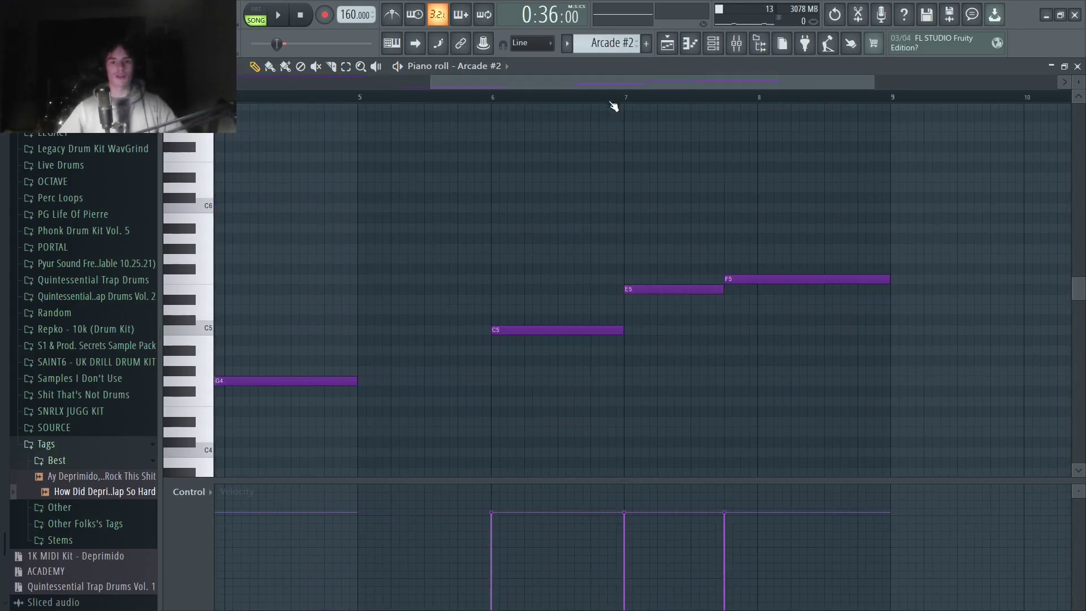
Step: Highlight the A4 and C6 notes in the second half of the Arcade pattern, and return to the Purity_x64 pattern
key("KP_Subtract")
left_click_drag(493, 374, 945, 146)
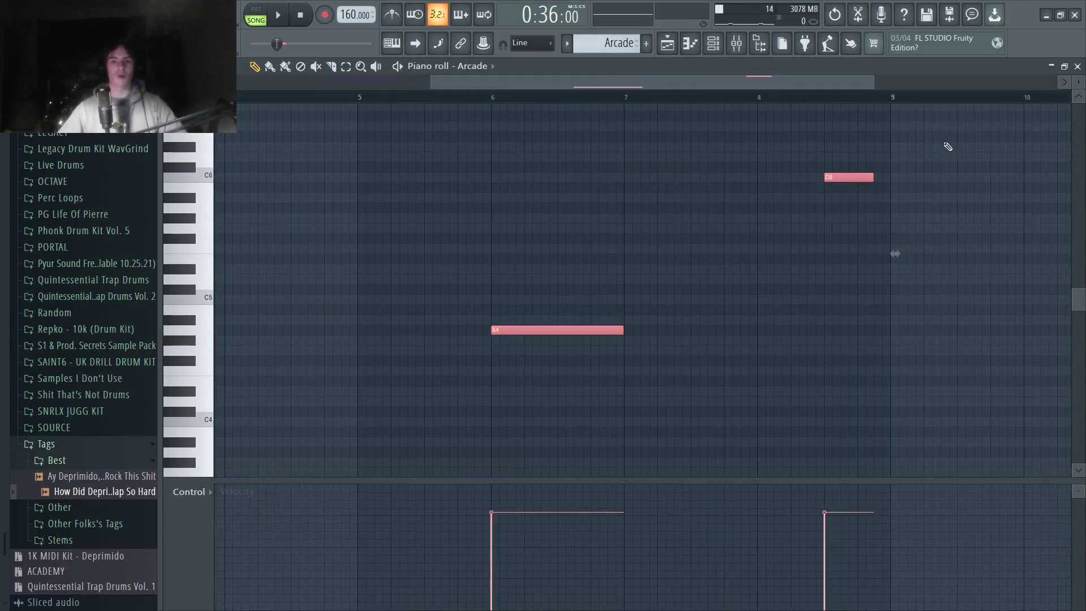
key("KP_Subtract")
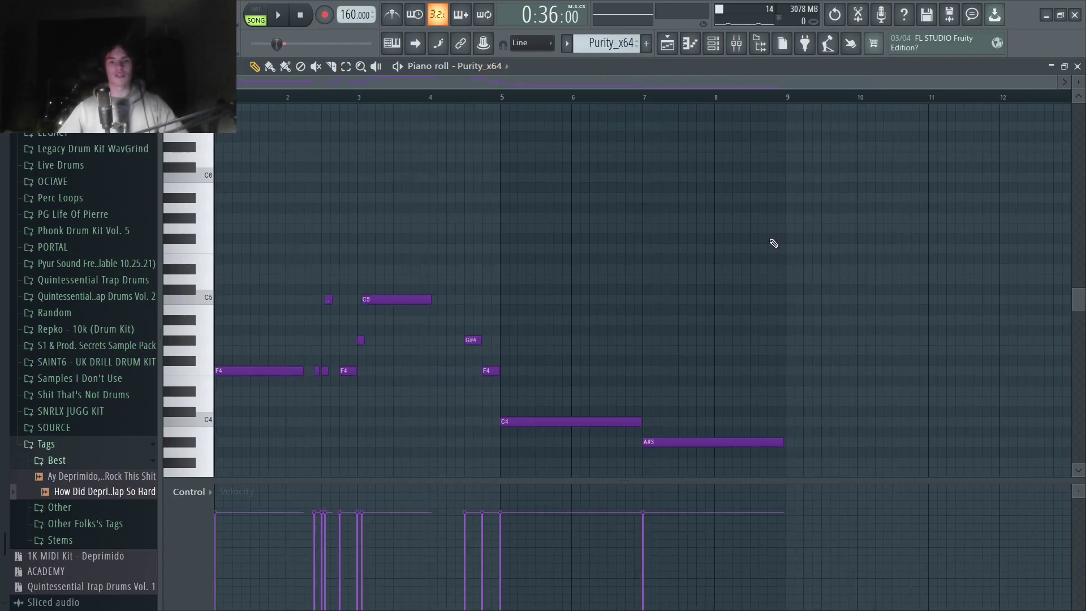
scroll(774, 244, "down", 3)
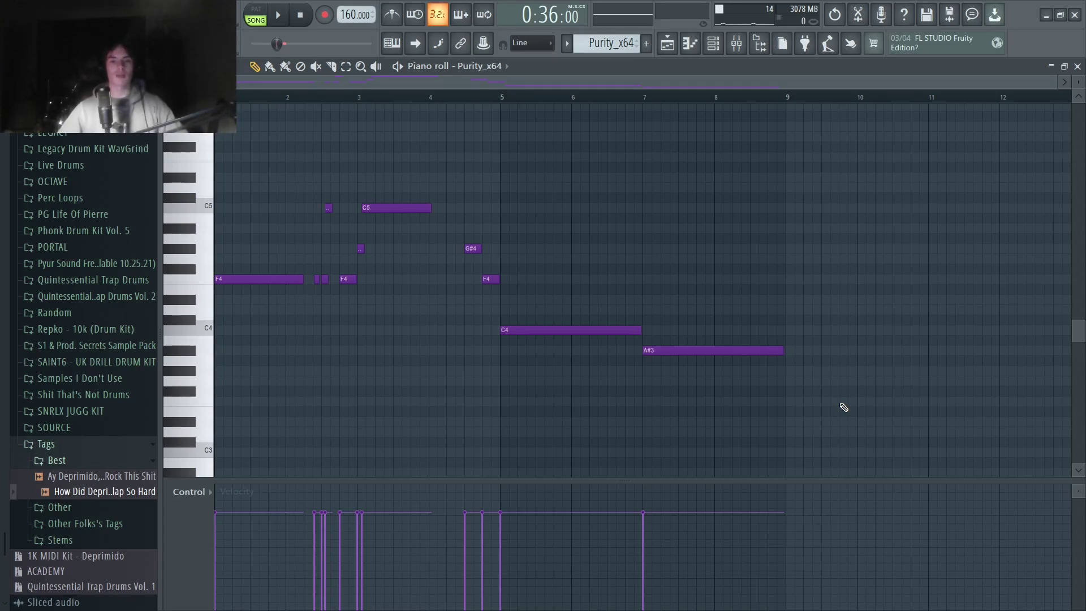
Step: Return to the playlist and open the notes of the PERC pattern from its highlighted clip on Track 7
left_click(1077, 66)
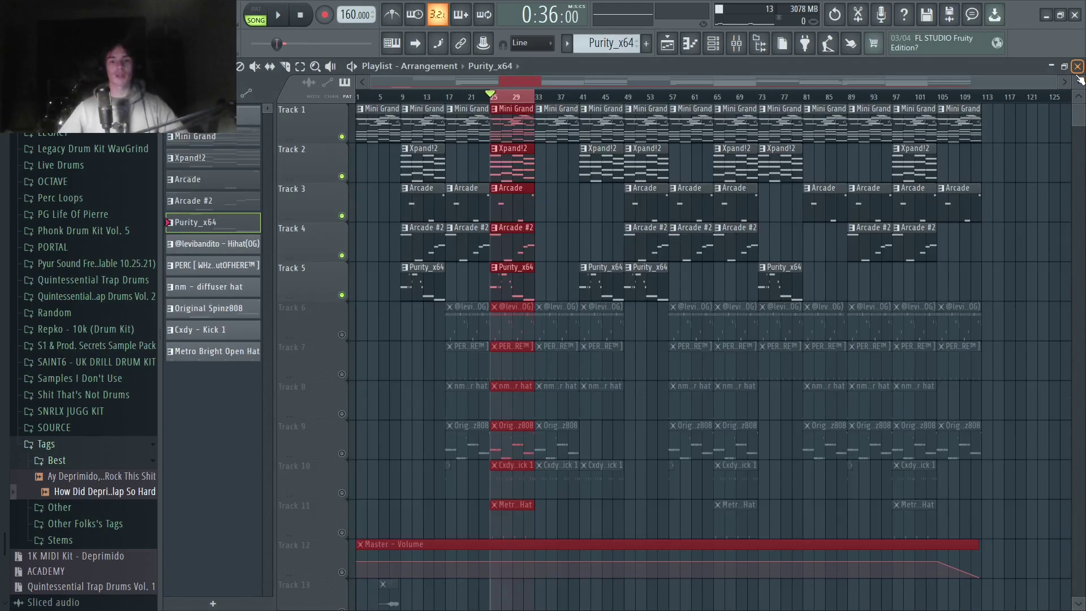
double_click(509, 372)
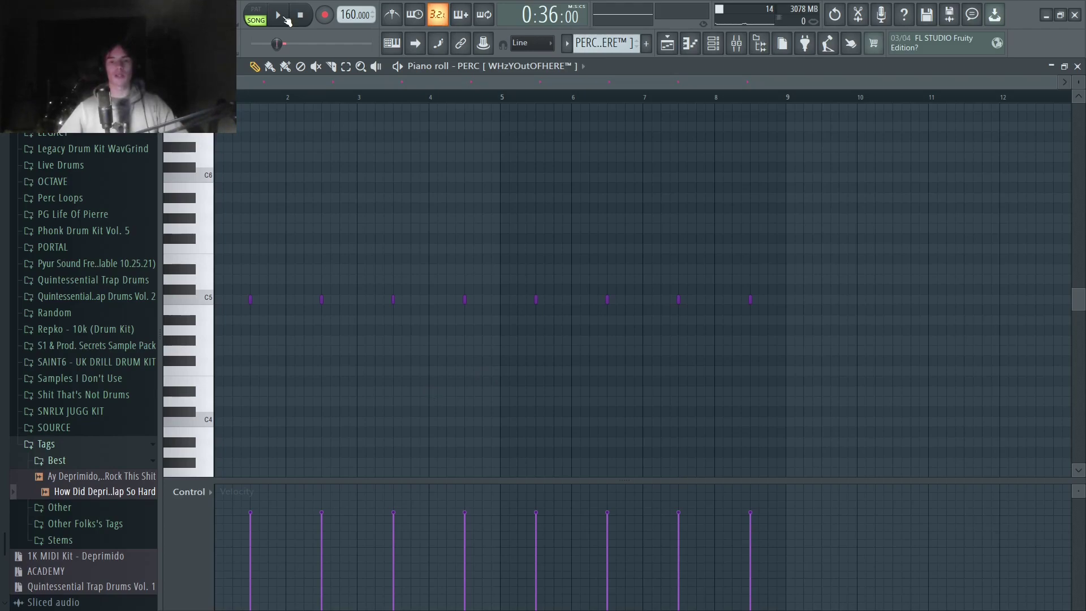
left_click(279, 16)
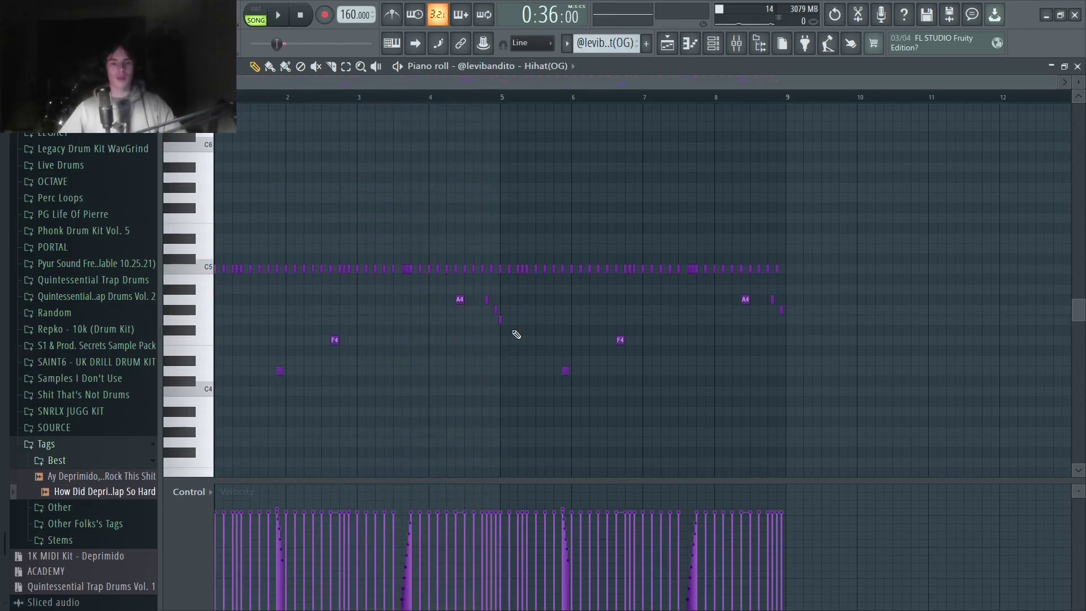
left_click(186, 268)
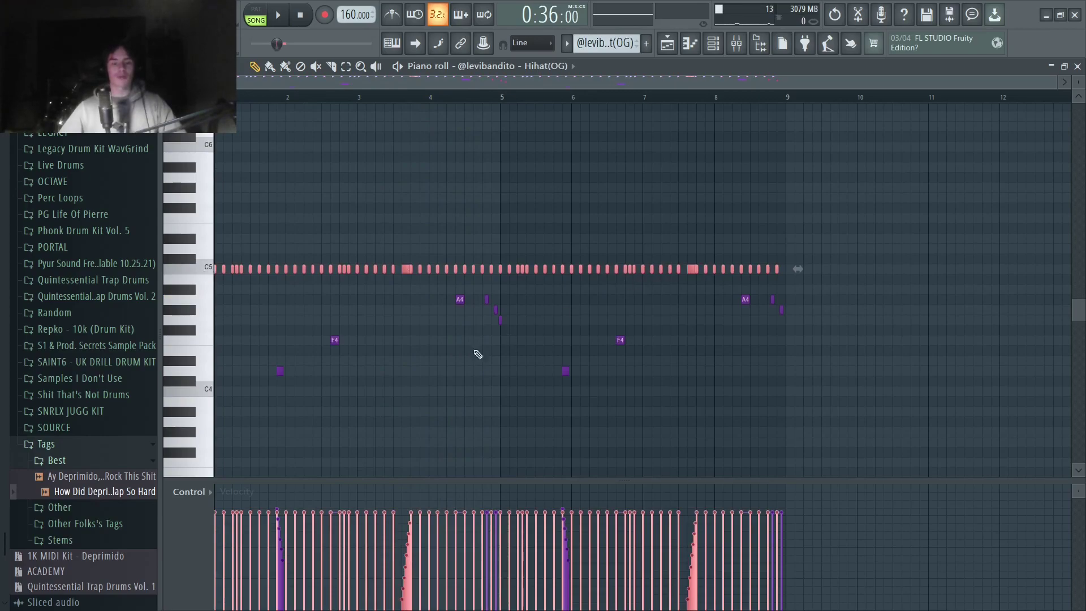
left_click(538, 366)
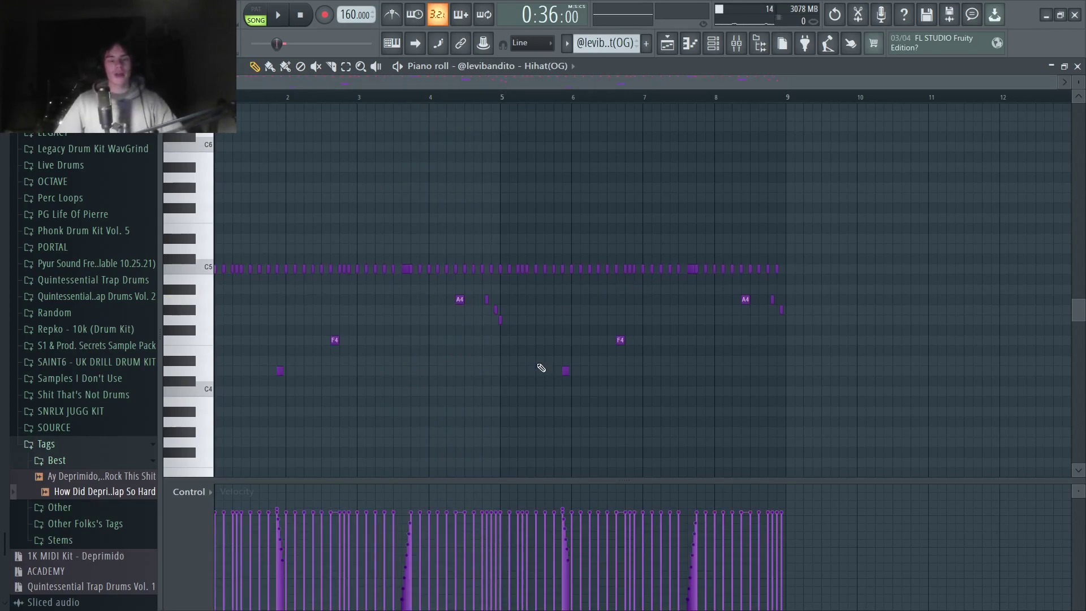
left_click(281, 17)
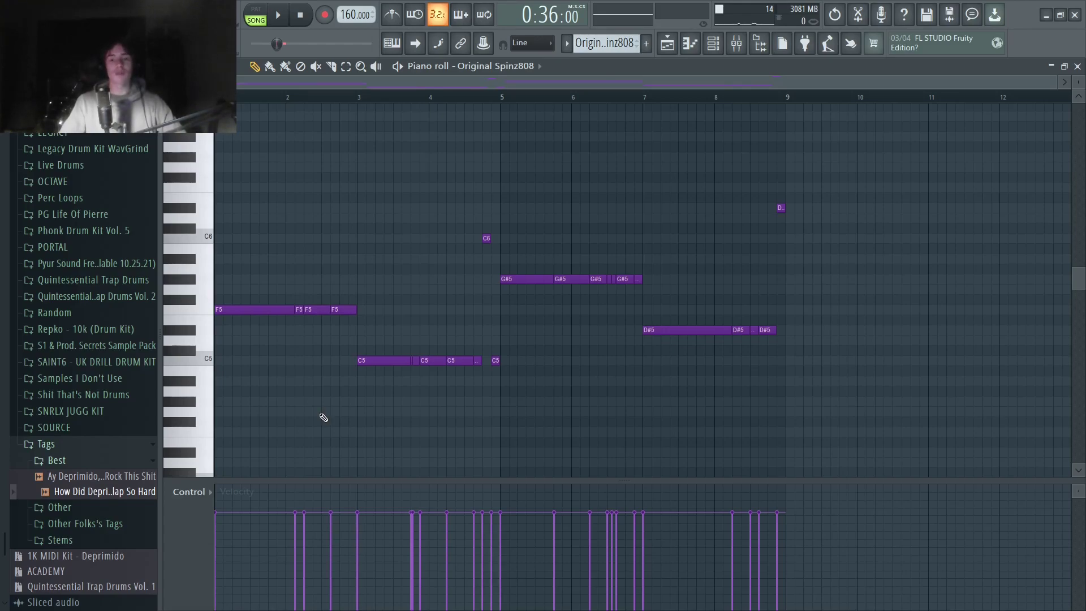
Step: Highlight the two highest notes of the Original Spinz808 pattern, the C6 before bar 5 and the one before bar 9, and clear the selection
left_click_drag(195, 183, 191, 405)
left_click_drag(424, 255, 865, 141)
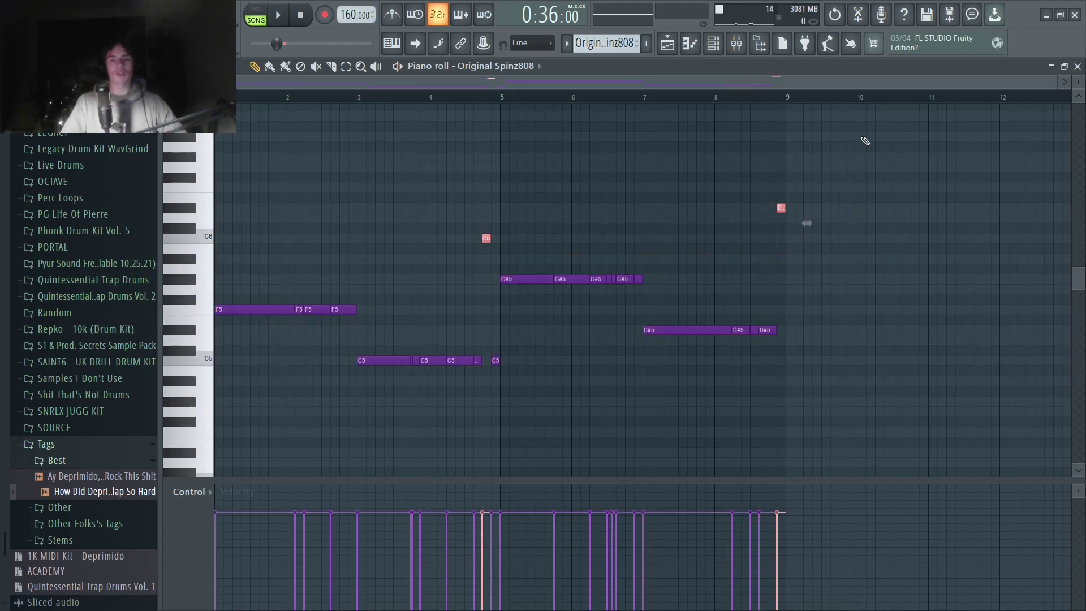
left_click(677, 384)
Step: Highlight the short repeated C5 notes and check the G#5 notes from bar 5 in the Original Spinz808 pattern
scroll(677, 384, "up", 3)
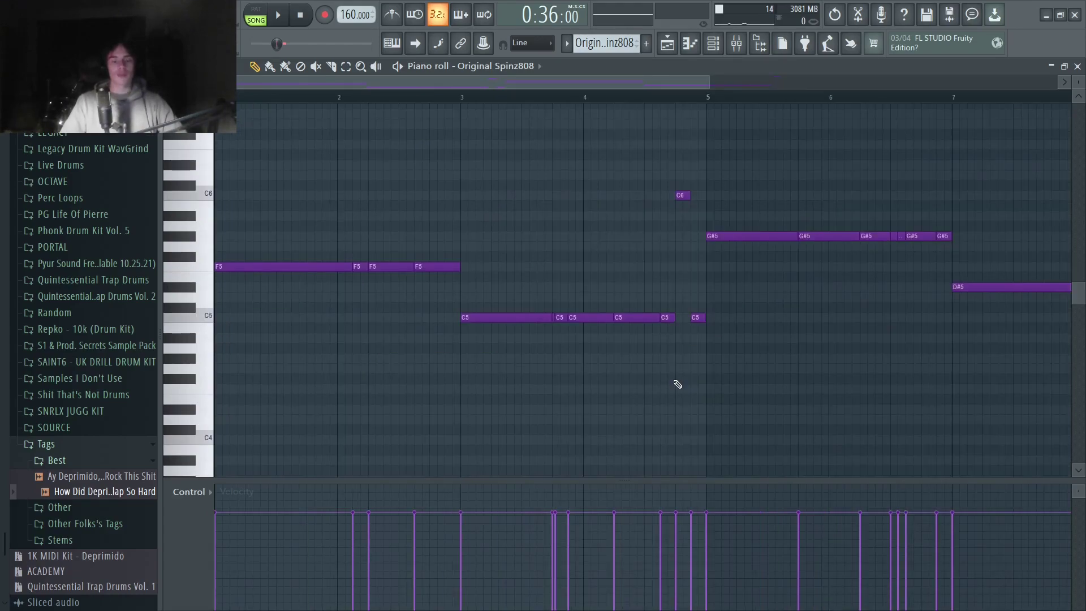
left_click_drag(635, 352, 524, 262)
left_click(558, 319)
left_click_drag(556, 324, 538, 305)
left_click(574, 283)
scroll(574, 283, "right", 3)
left_click_drag(727, 260, 681, 208)
left_click(681, 208)
scroll(690, 213, "down", 3)
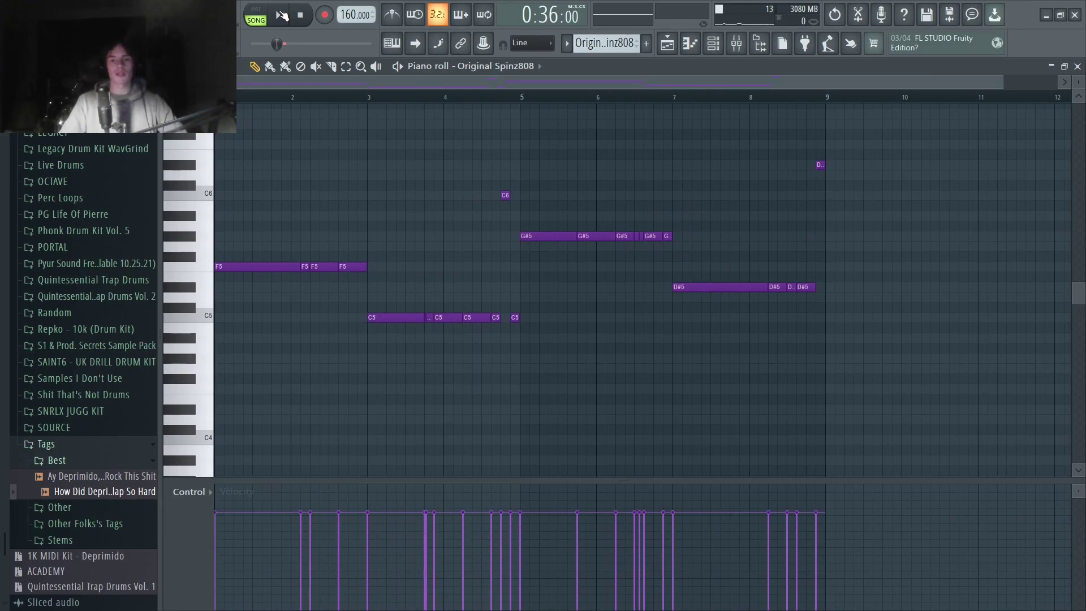
Step: Play the Original Spinz808 pattern and the Cxdy - Kick 1 pattern, stopping playback after each
left_click(282, 16)
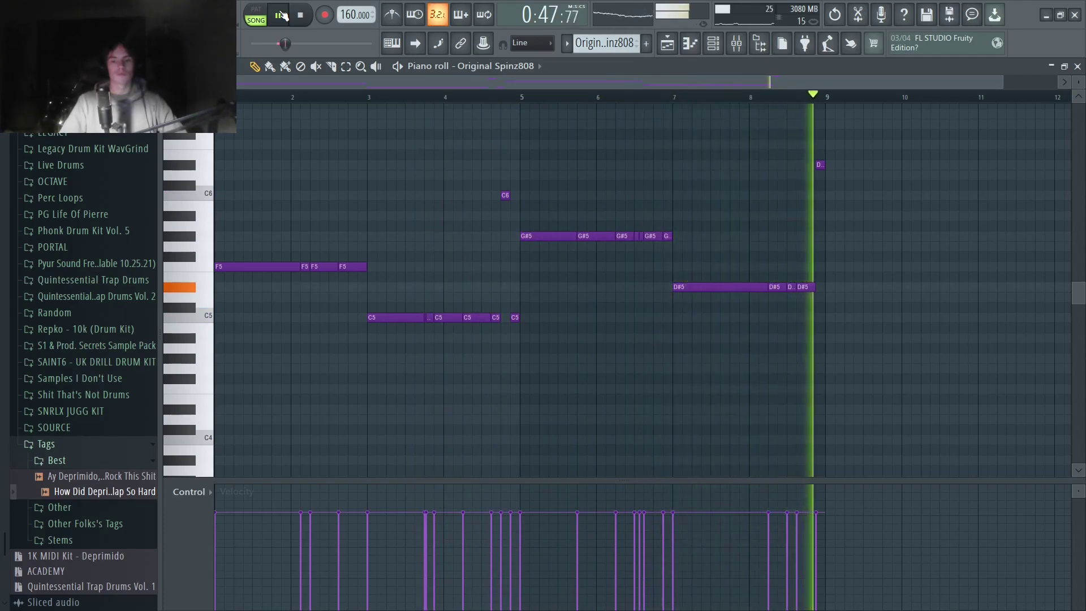
left_click(283, 15)
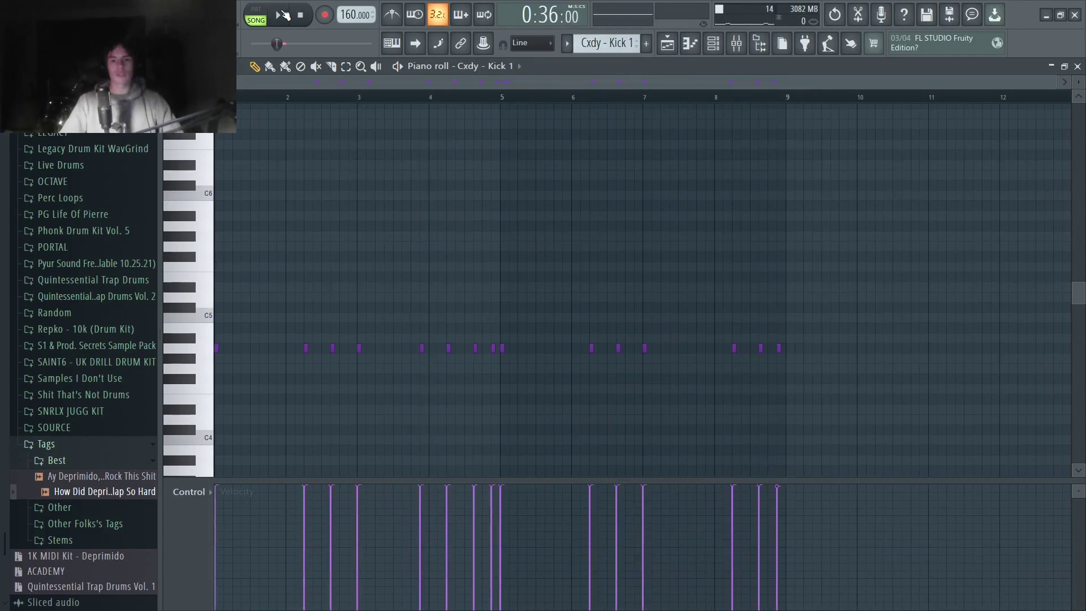
left_click(282, 15)
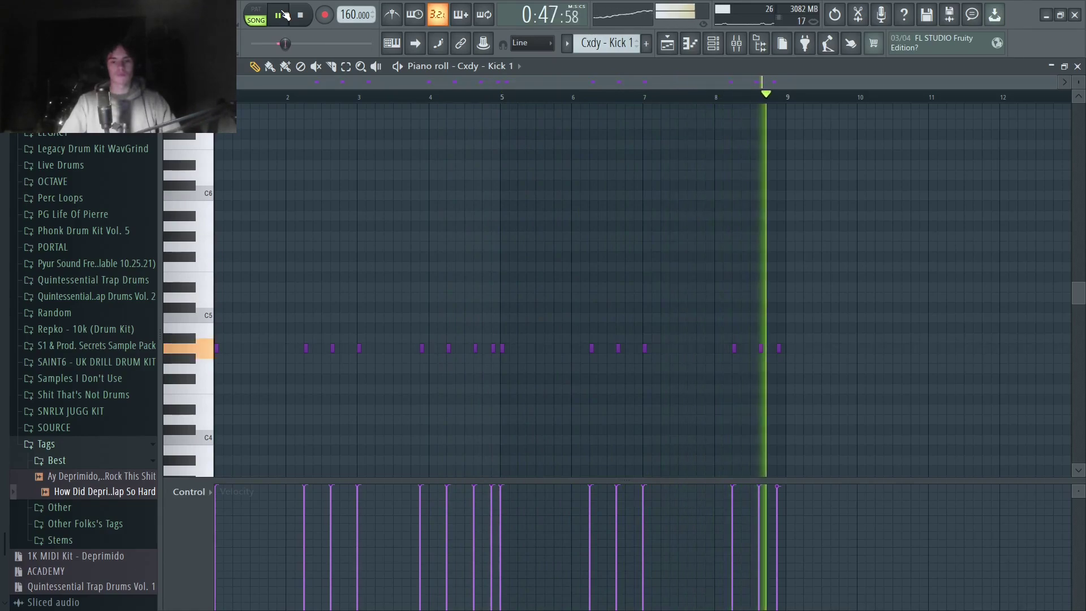
left_click(300, 15)
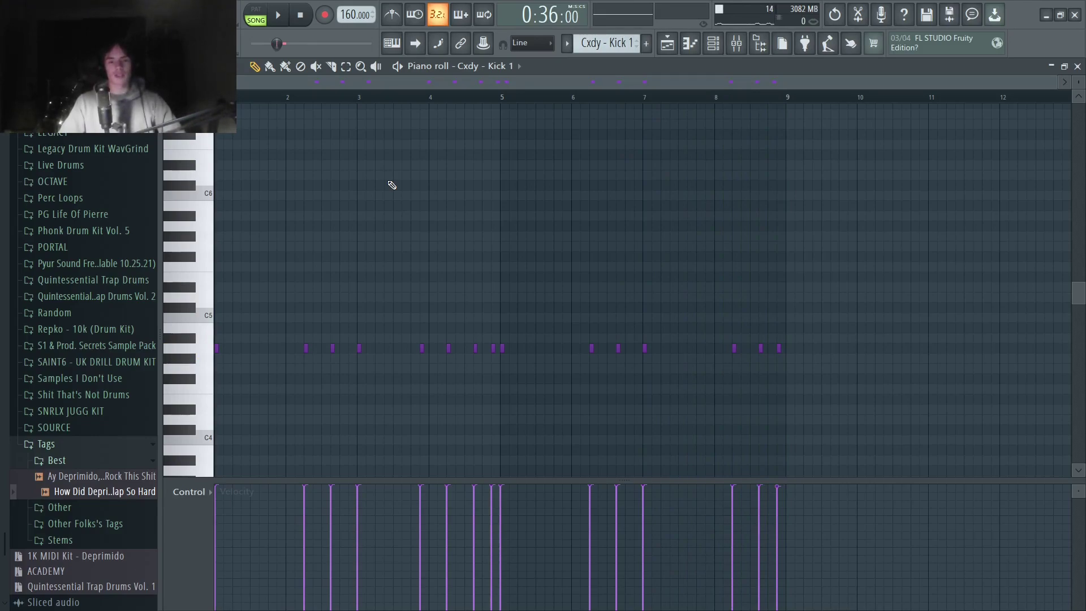
Step: Audition the C5 key, highlight the four C5 hits of the Metro Bright Open Hat pattern, and play the pattern
left_click(209, 319)
left_click(208, 318)
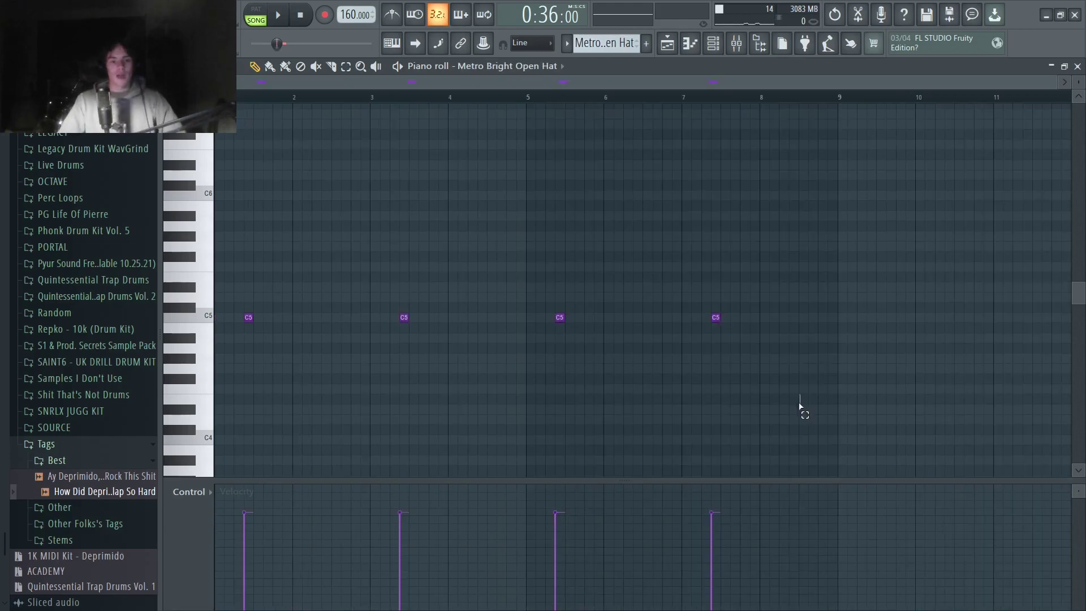
left_click_drag(800, 402, 207, 247)
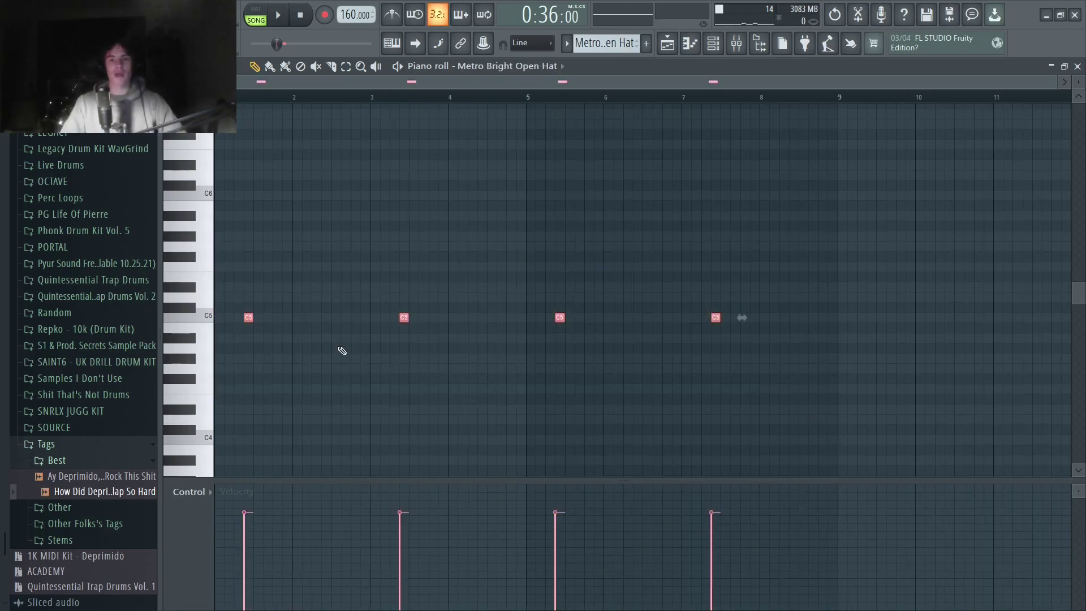
left_click(342, 351)
left_click(279, 17)
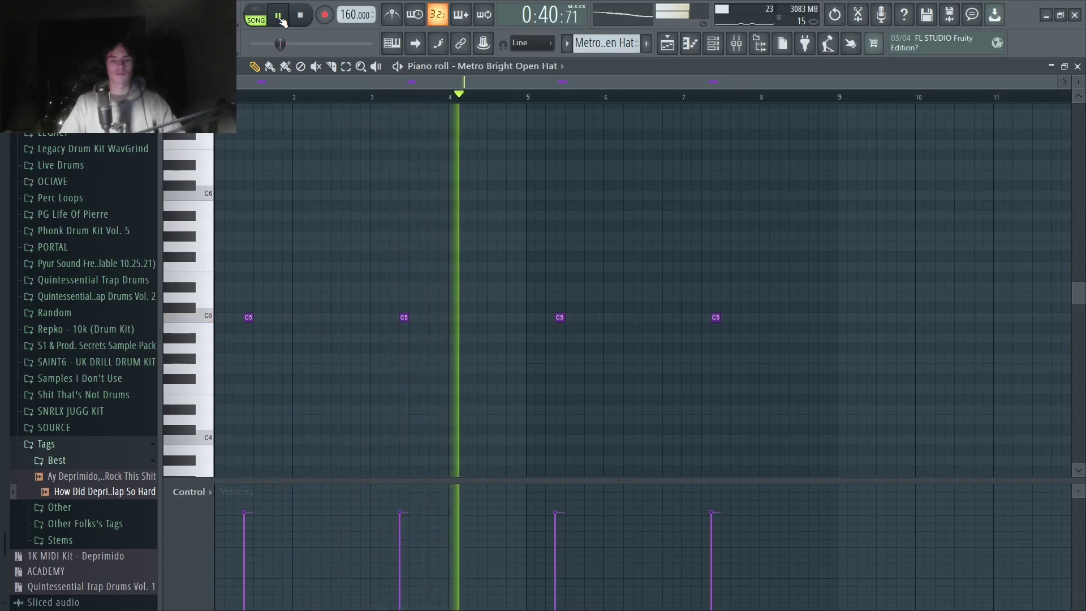
key("space")
Step: Examine the mixer effects, including RC-20 Retro Color on Mini Grand and Fruity parametric EQ 2 on Arcade #2, and play through the arrangement
key("F7")
key("F6")
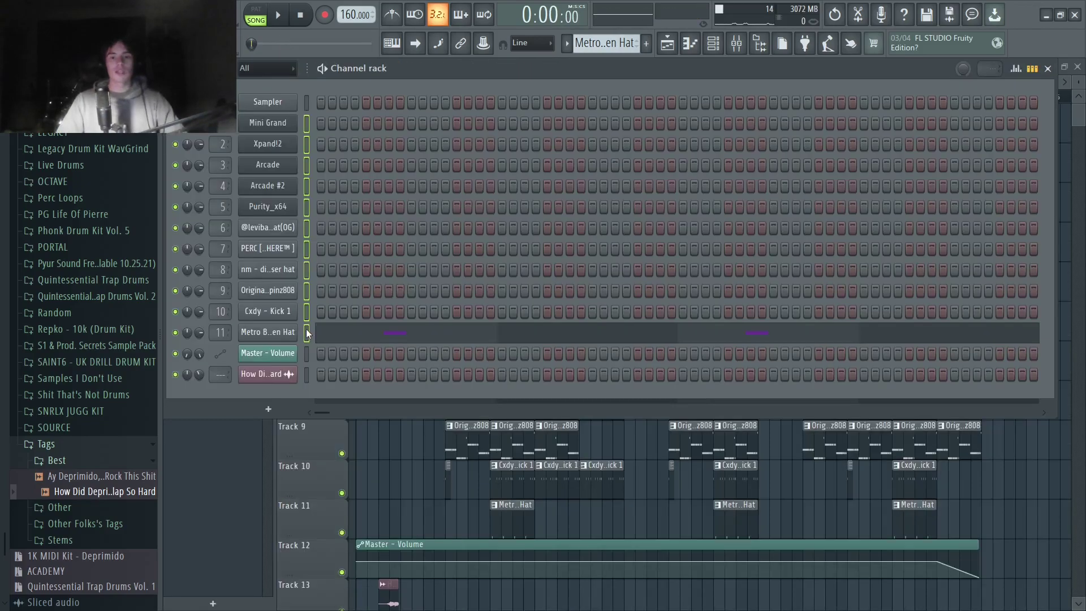
key("F9")
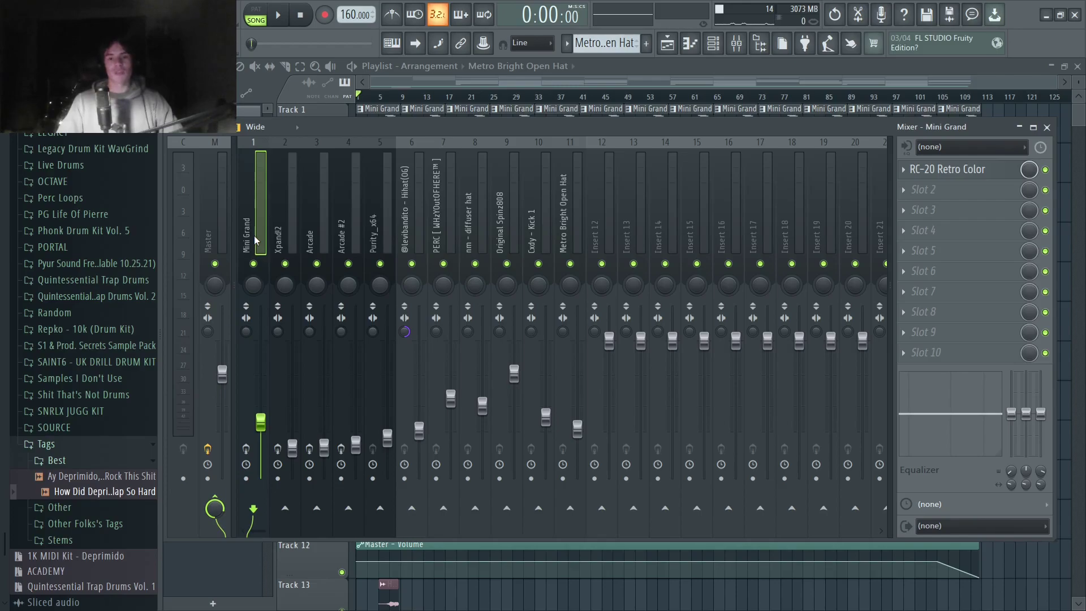
left_click(947, 169)
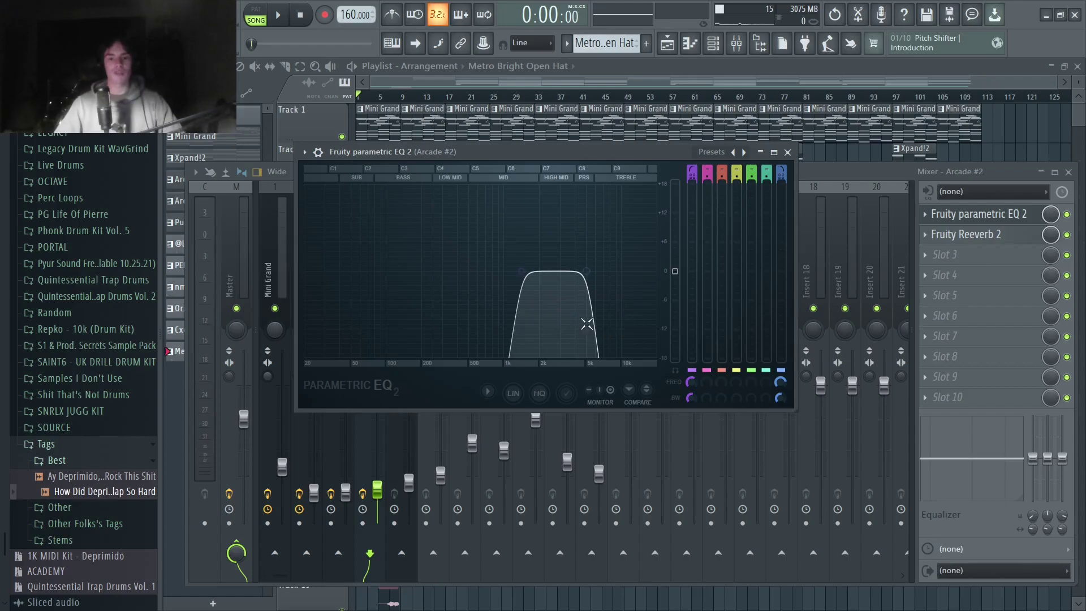
key("Escape")
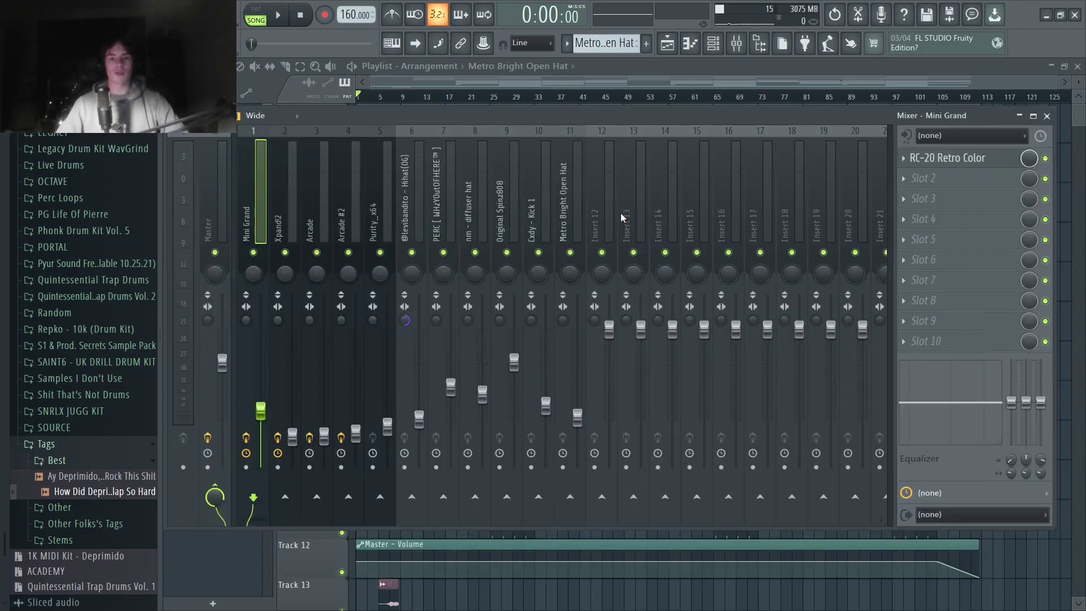
left_click(1047, 116)
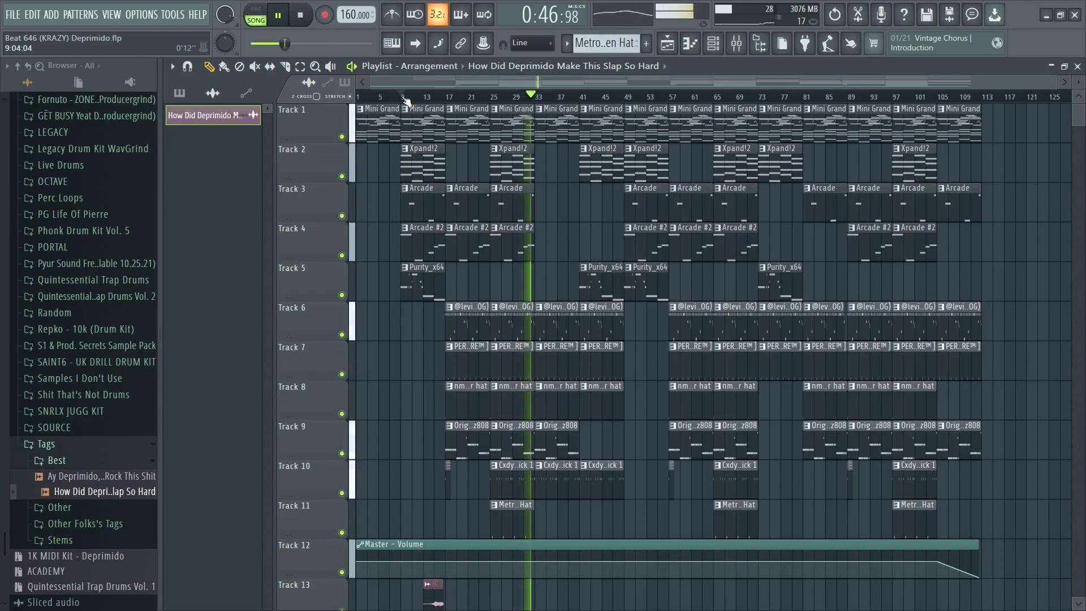
key("space")
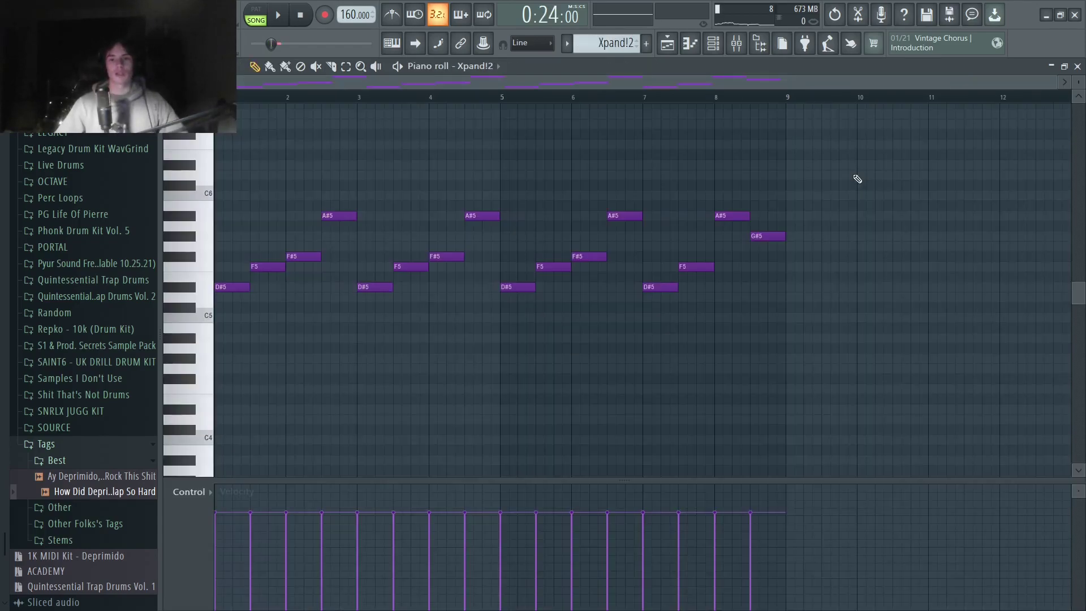
Step: Highlight all notes of the Xpand!2 pattern and its first F5 and F#5 notes, and play the pattern
left_click_drag(854, 177, 201, 373)
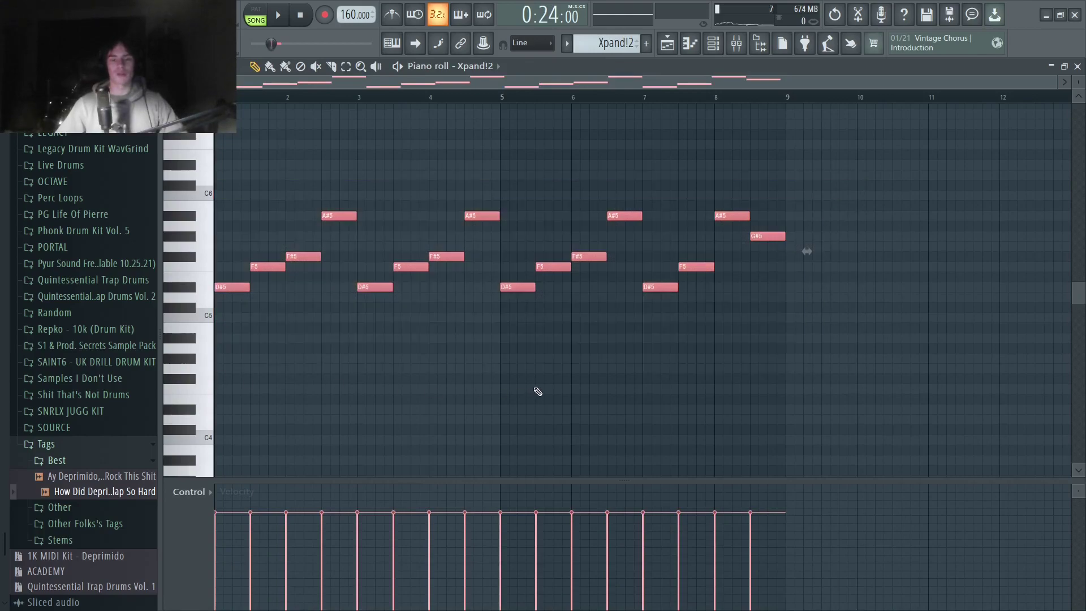
left_click(316, 247)
left_click_drag(316, 243, 280, 276)
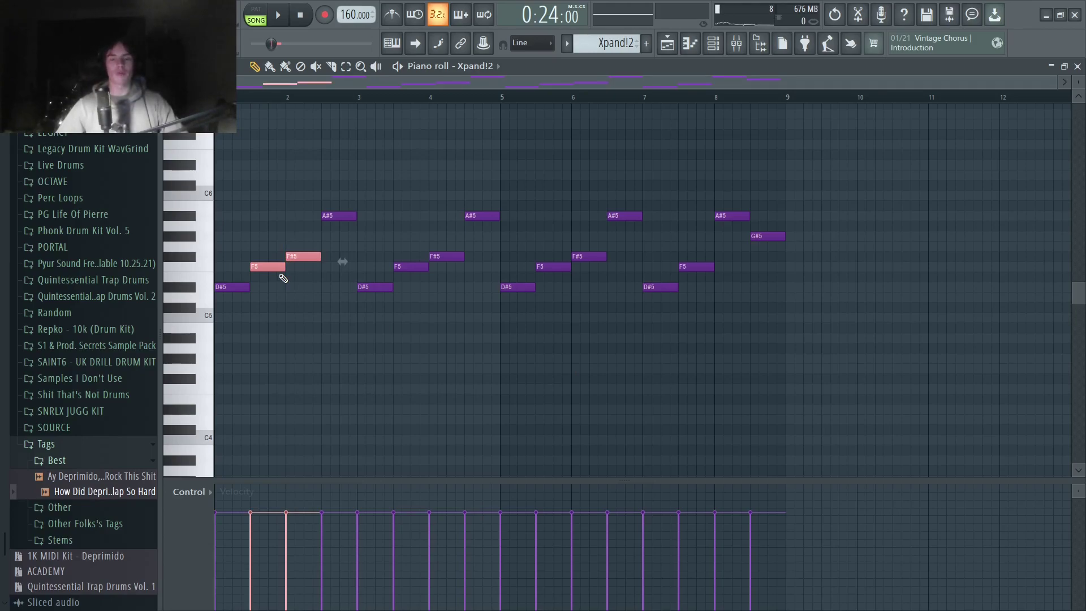
left_click(283, 278)
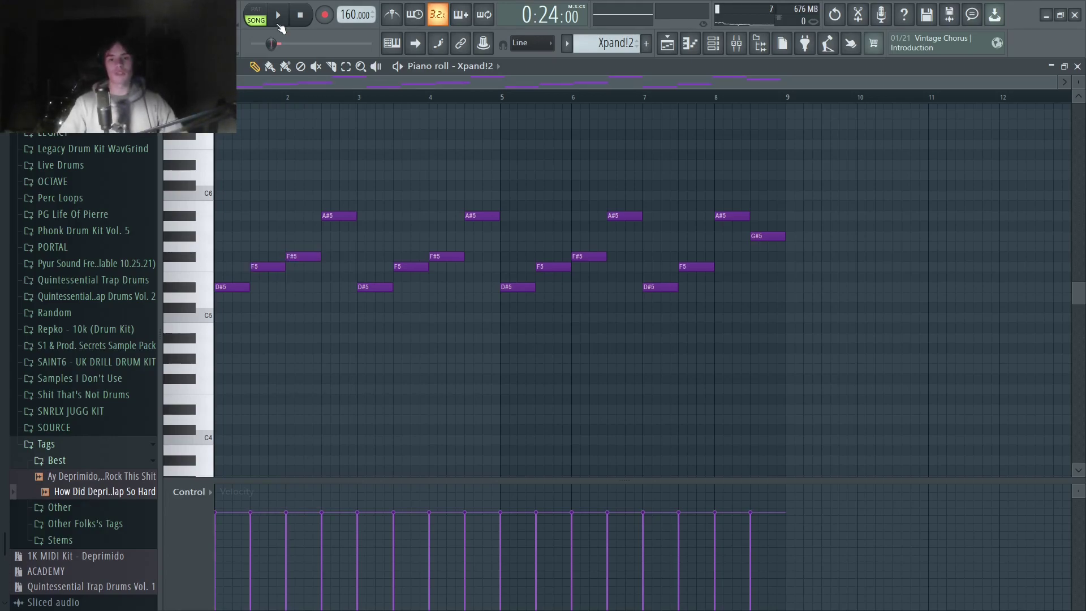
left_click(277, 24)
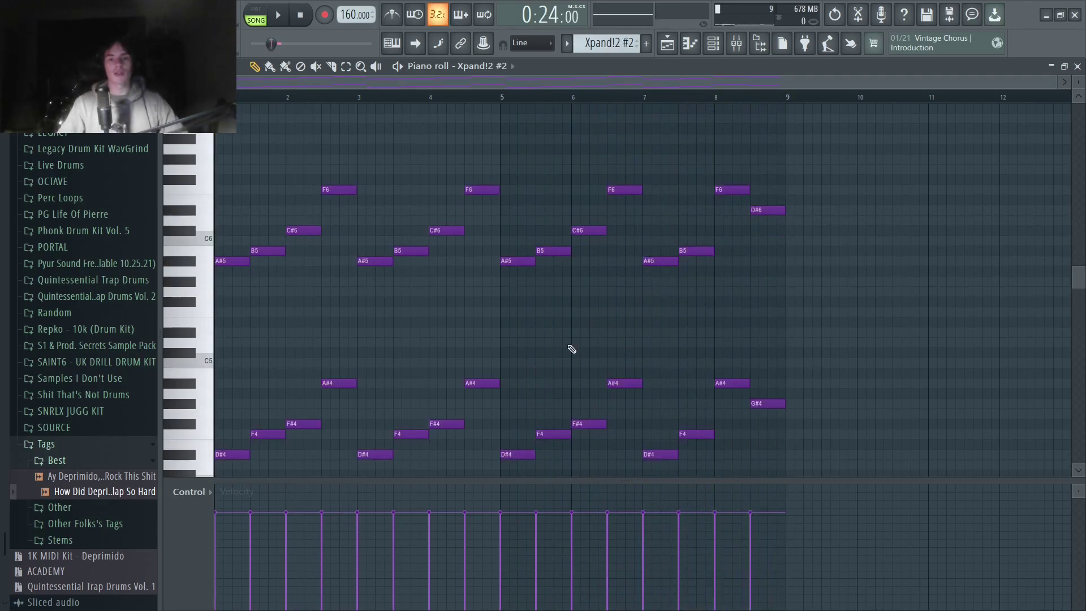
Step: Highlight the upper and the lower note line of the Xpand!2 #2 pattern in turn, and play the pattern
left_click_drag(867, 318, 215, 144)
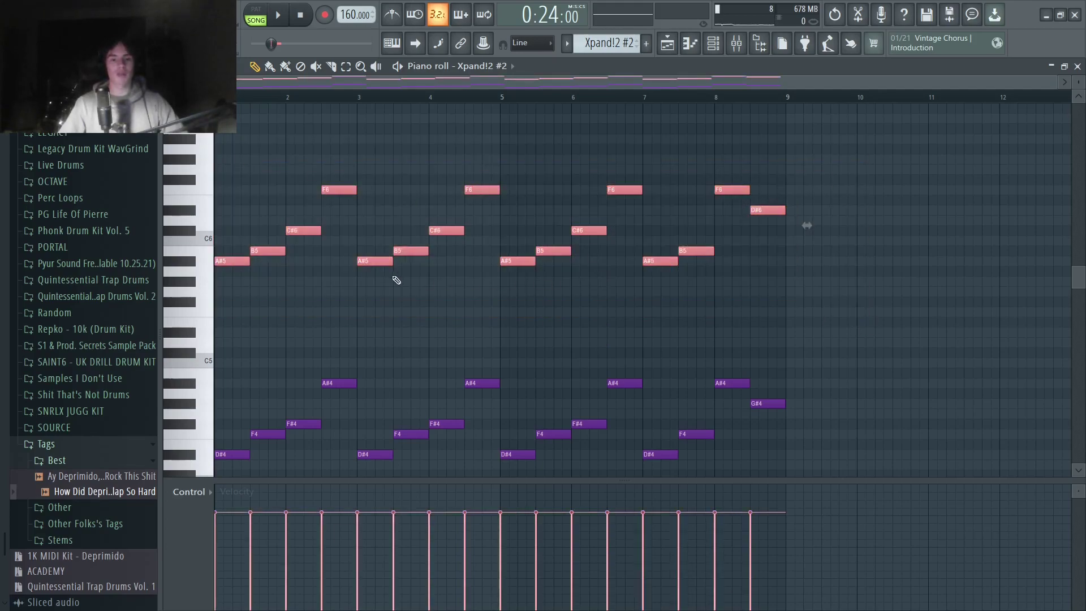
scroll(333, 291, "down", 3)
left_click_drag(824, 235, 215, 409)
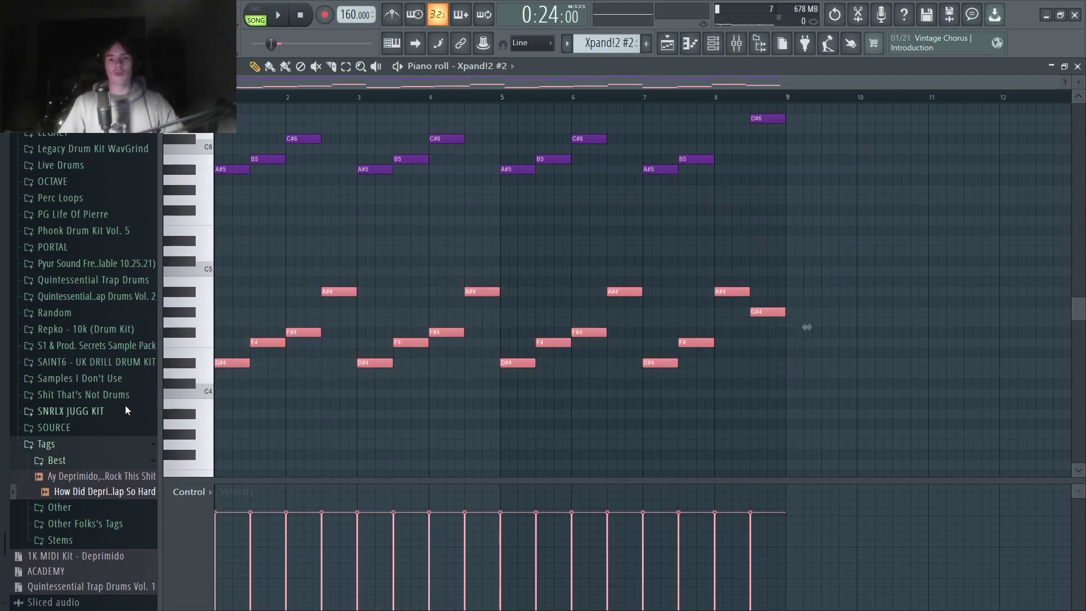
left_click(333, 415)
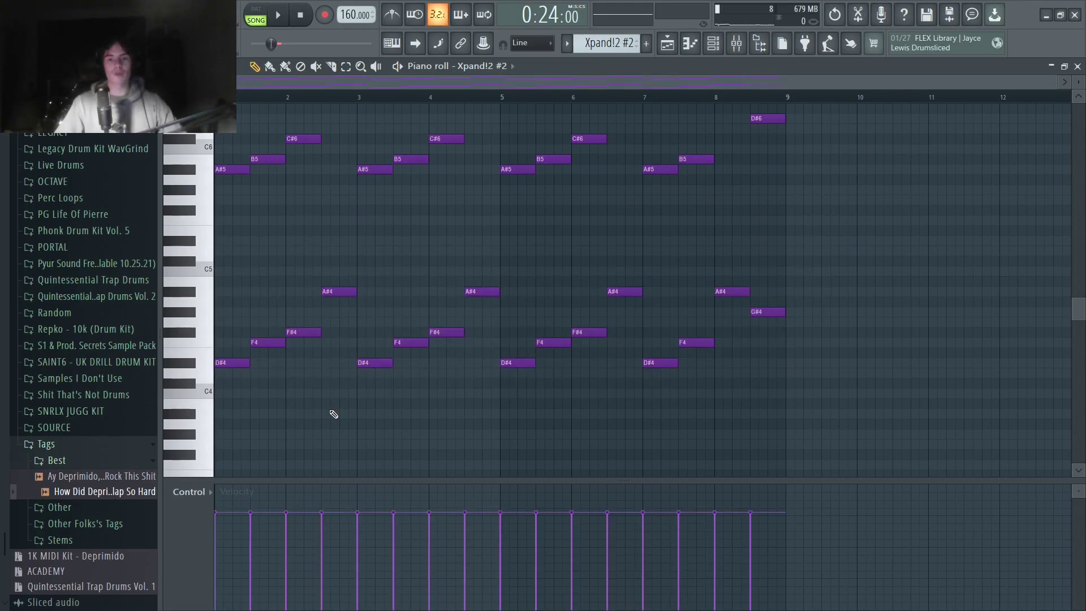
scroll(334, 415, "up", 2)
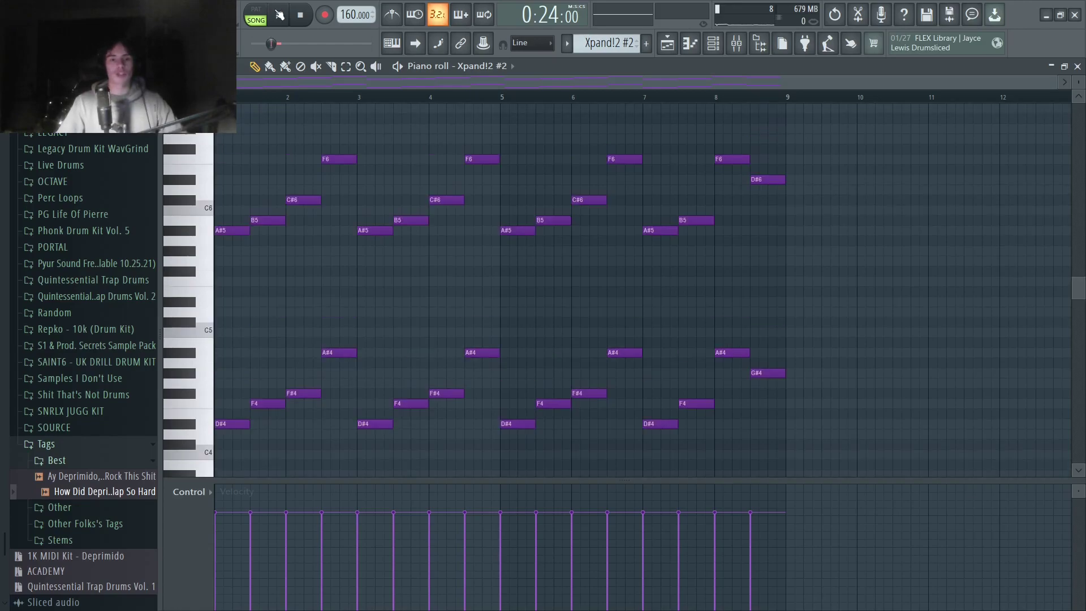
left_click(280, 15)
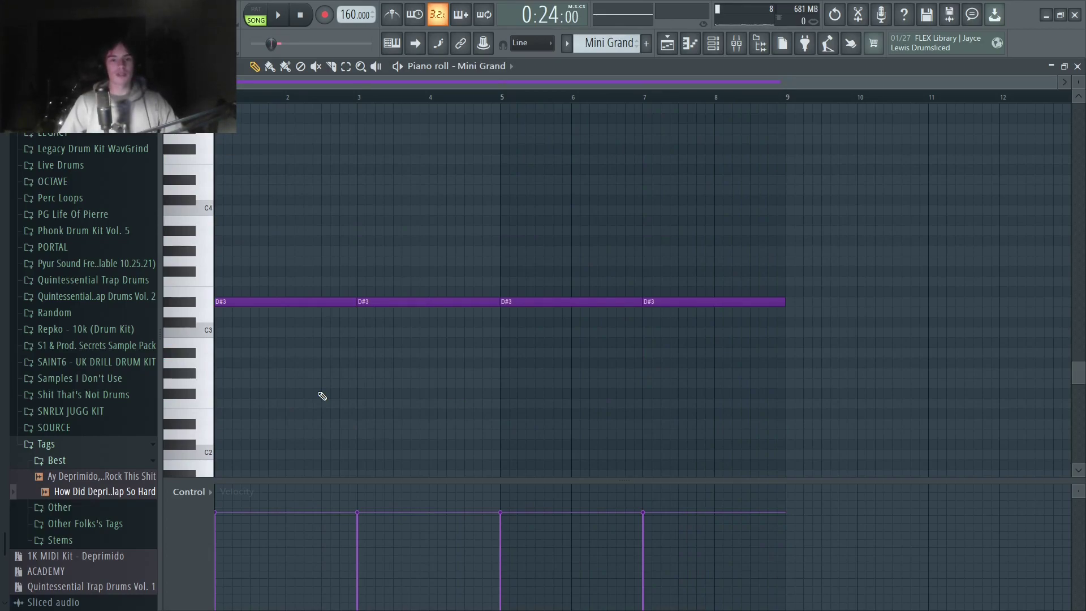
Step: Highlight the four long D#3 notes of the Mini Grand pattern, clear the selection, and play the pattern
left_click_drag(781, 392, 216, 165)
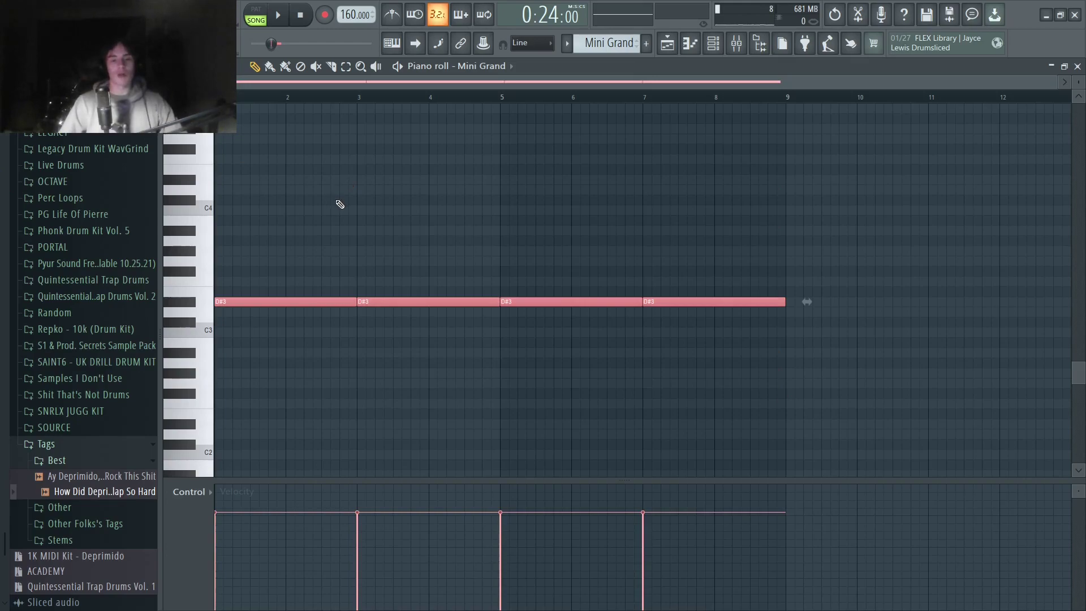
left_click_drag(273, 358, 283, 236)
left_click(430, 285, "ctrl")
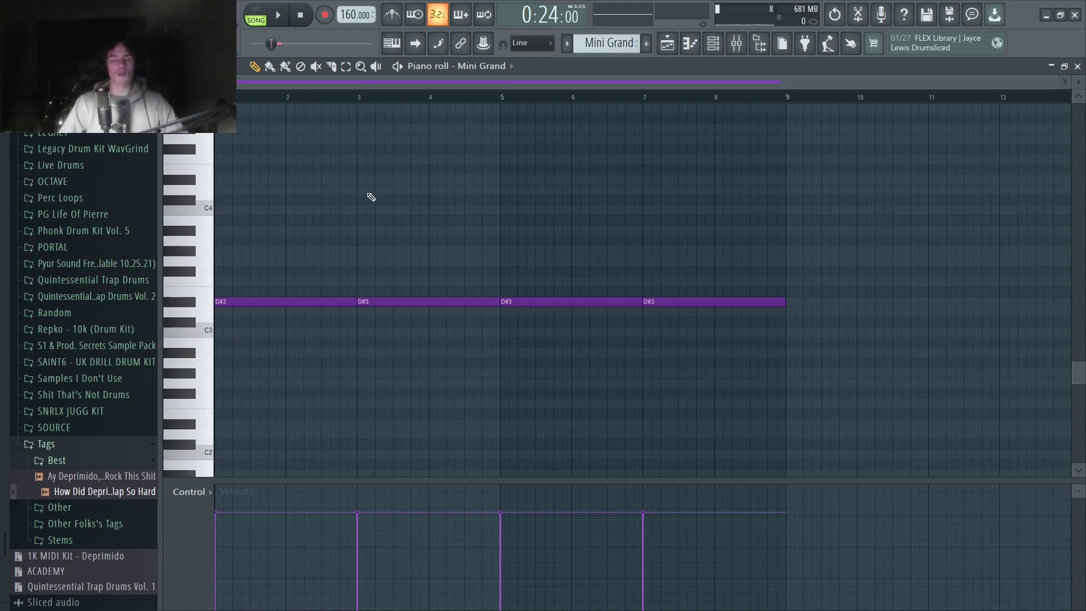
left_click(281, 16)
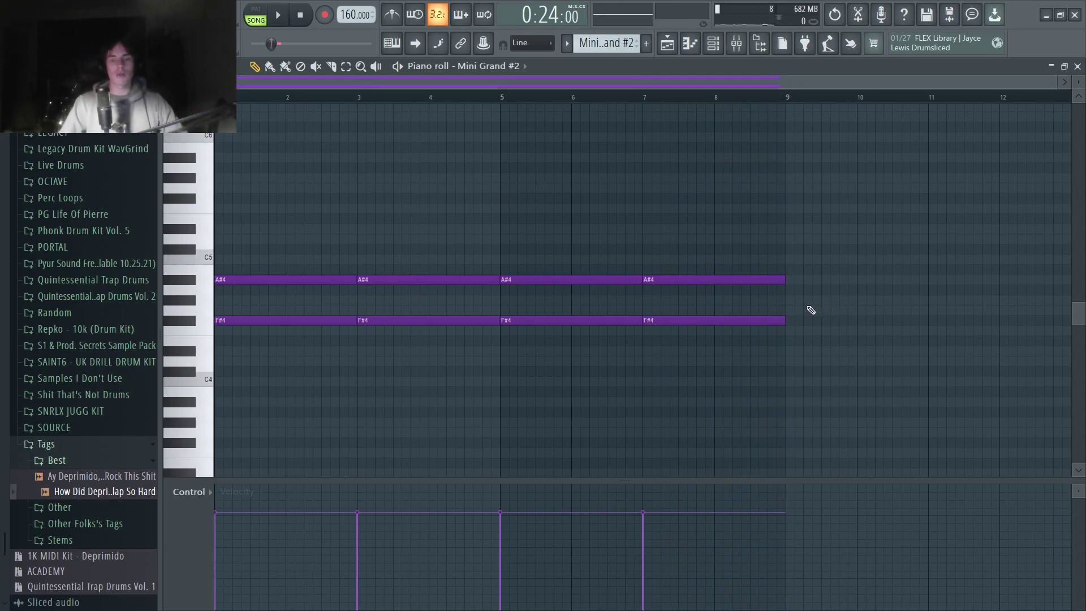
Step: Highlight the F#4 notes and the A#4 notes of the Mini Grand #2 pattern in turn, and play the pattern
left_click_drag(814, 310, 213, 396)
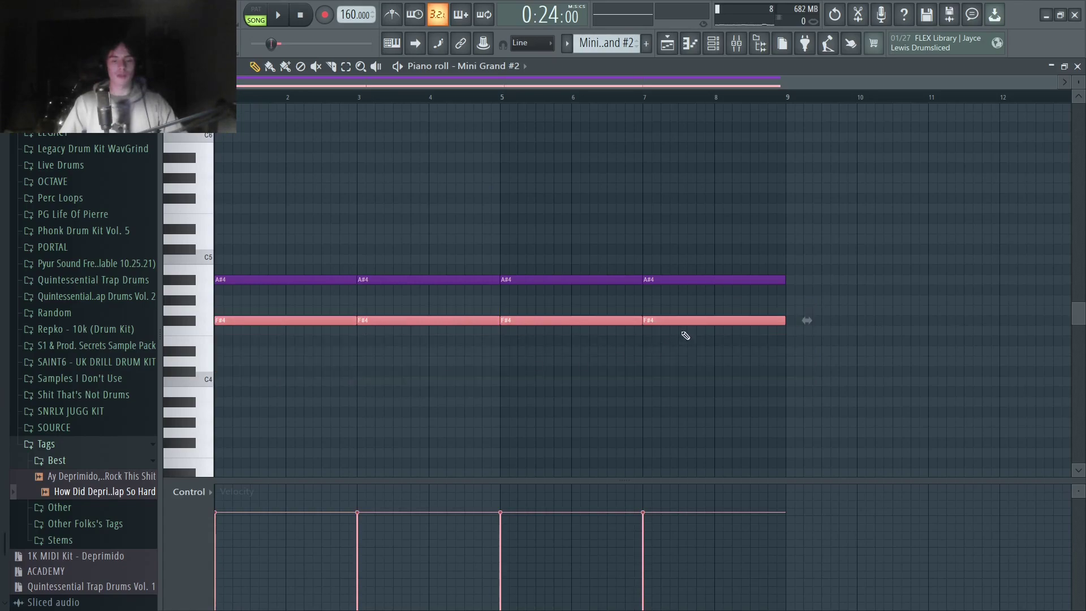
left_click_drag(720, 305, 394, 182)
left_click(563, 182)
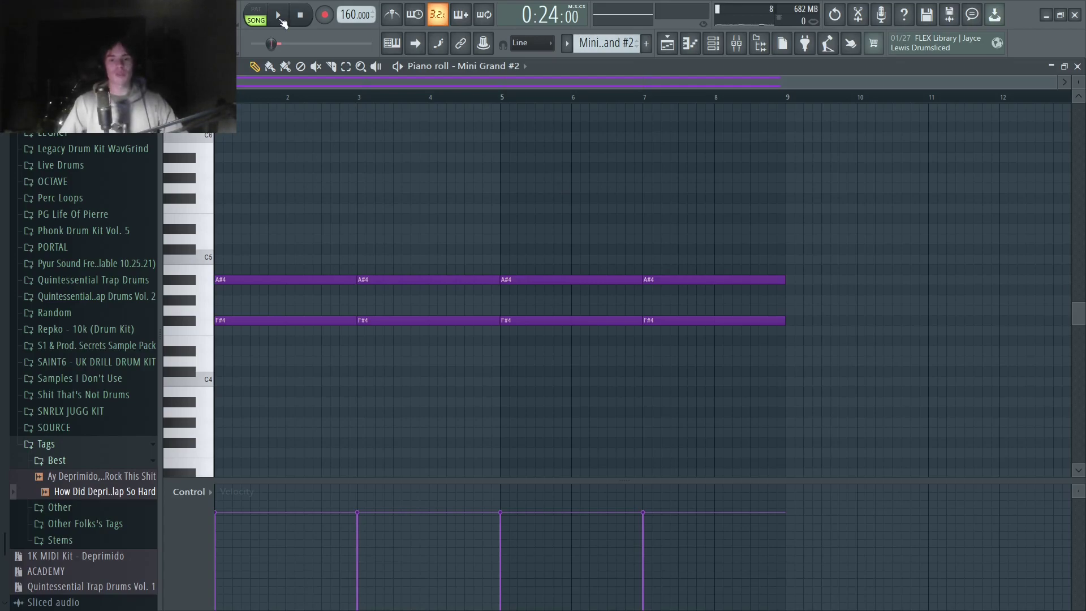
left_click(278, 16)
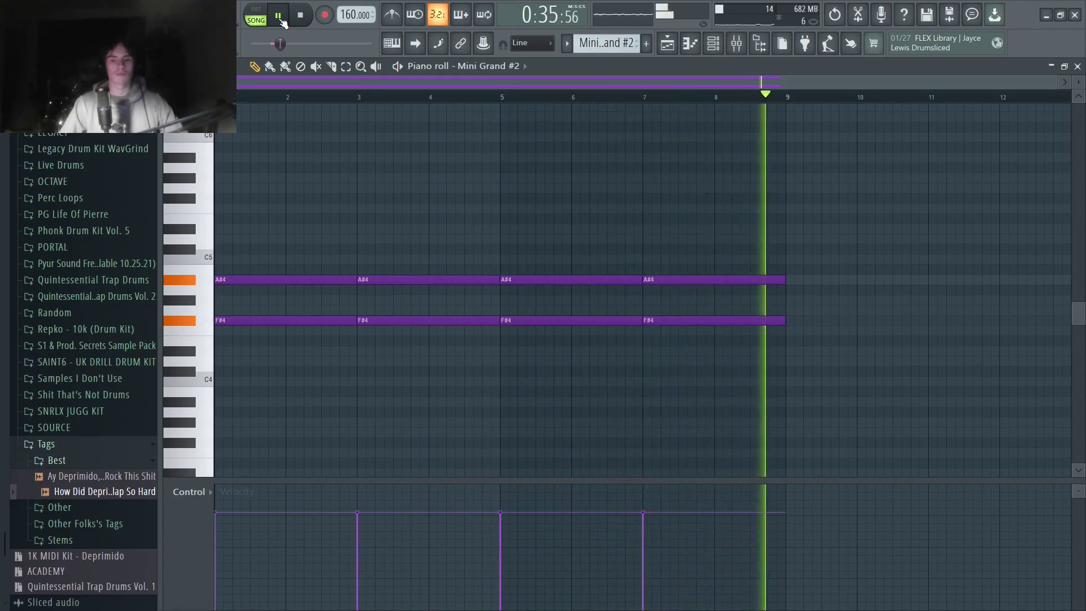
Step: Stop playback, highlight all F#4 and A#4 notes of the Mini Grand #2 pattern, and clear the selection
key("space")
left_click_drag(874, 366, 203, 215)
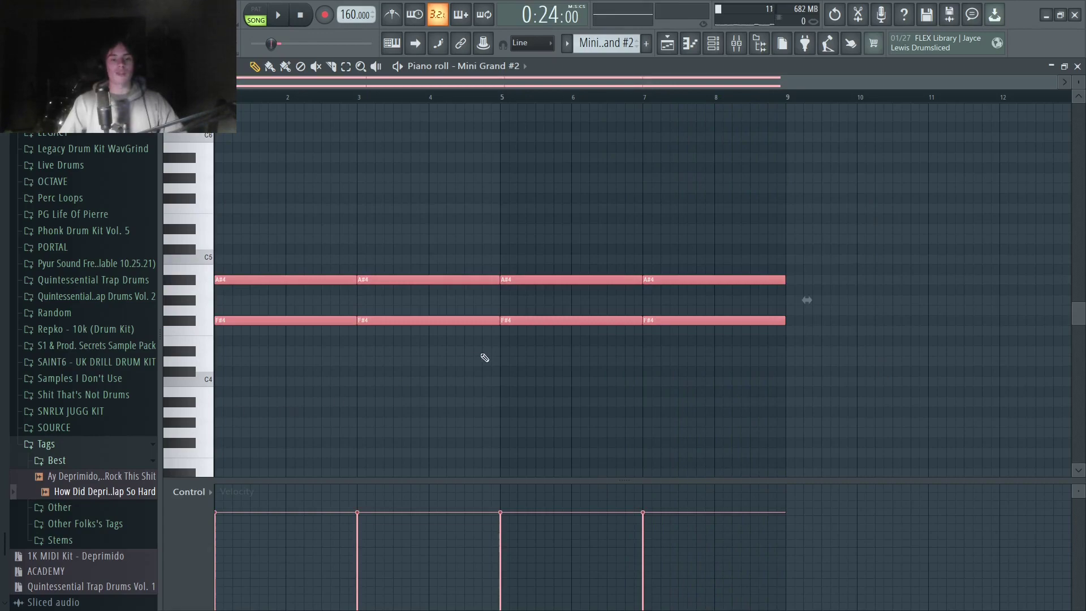
left_click(418, 214)
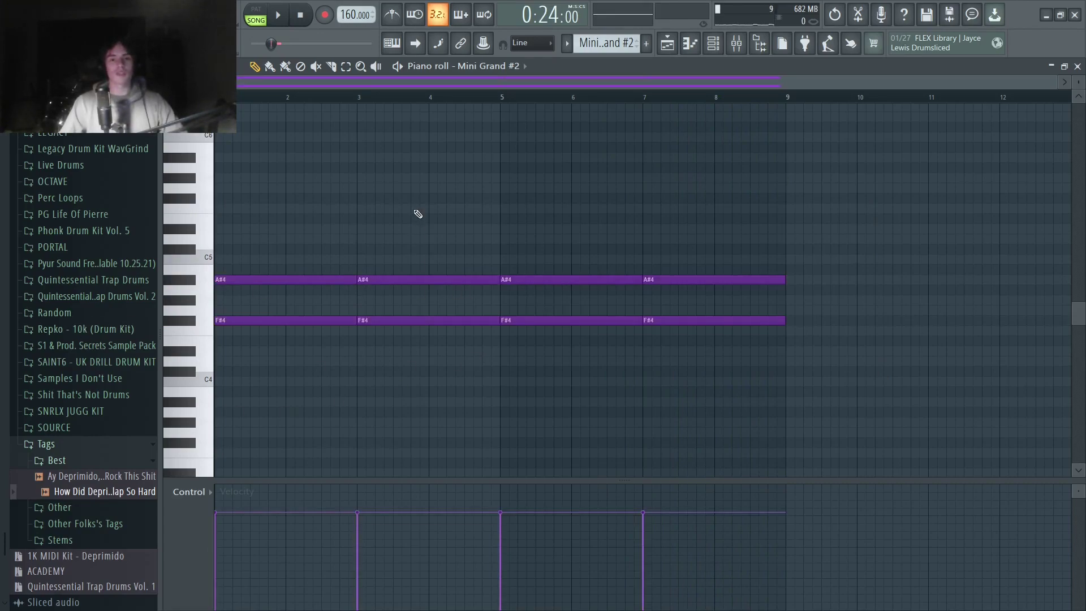
Step: Return to the playlist, open the racks clap pattern's notes, and play the pattern
key("F5")
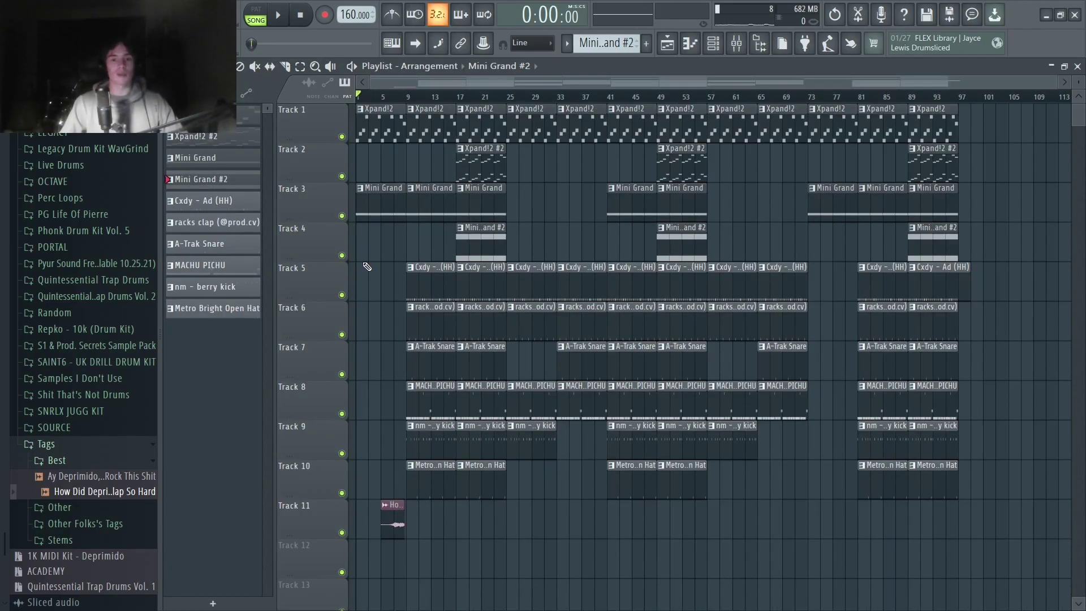
key("F7")
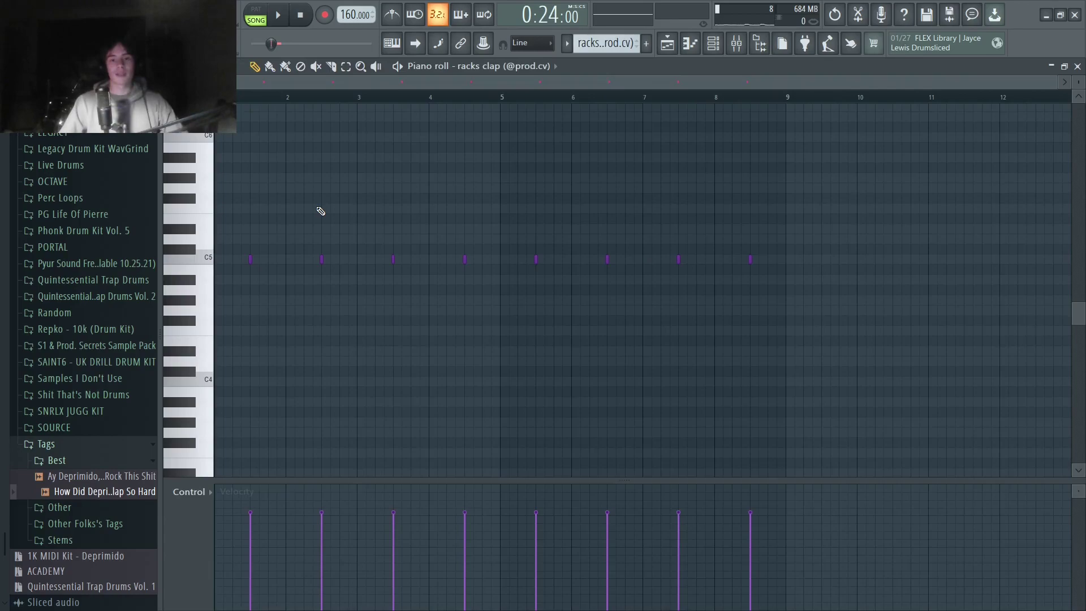
left_click(288, 17)
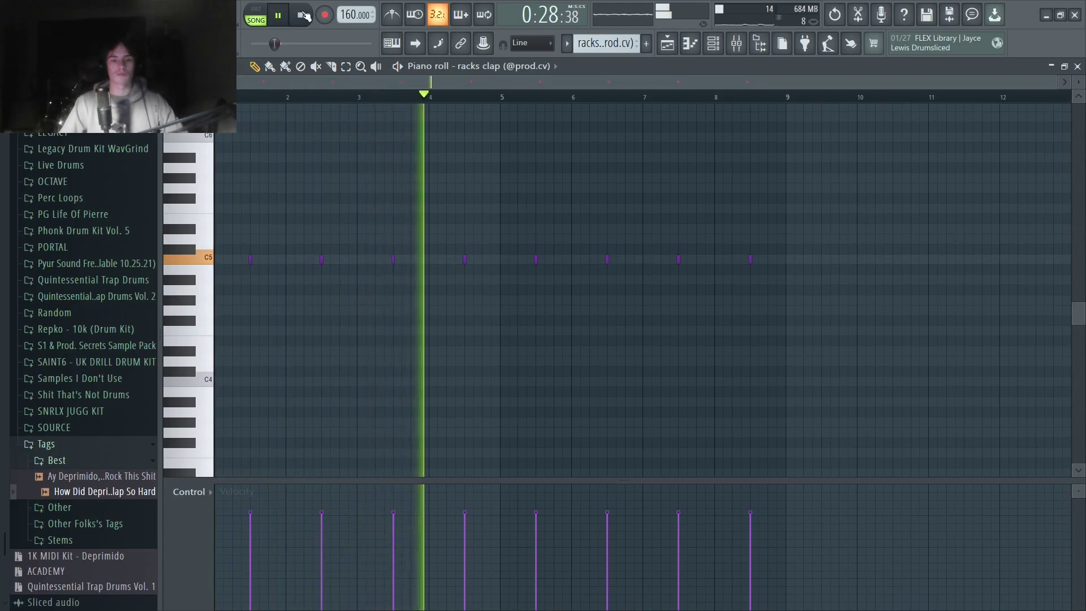
left_click(304, 15)
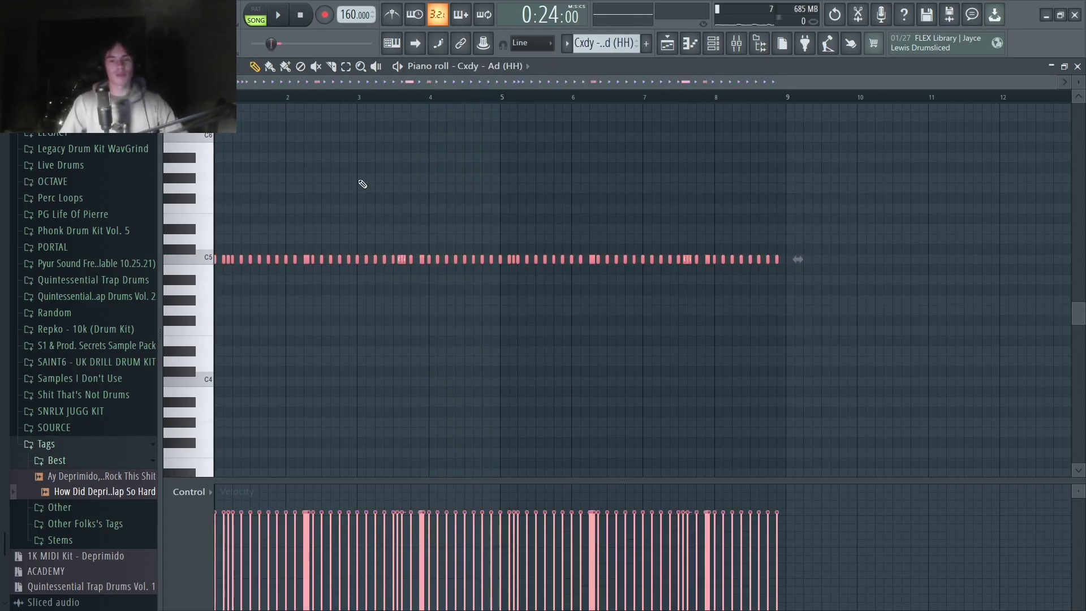
Step: Examine the hi-hat rolls in the Cxdy - Ad (HH) pattern up close, clear the note selection, and play the pattern
scroll(202, 268, "up", 5)
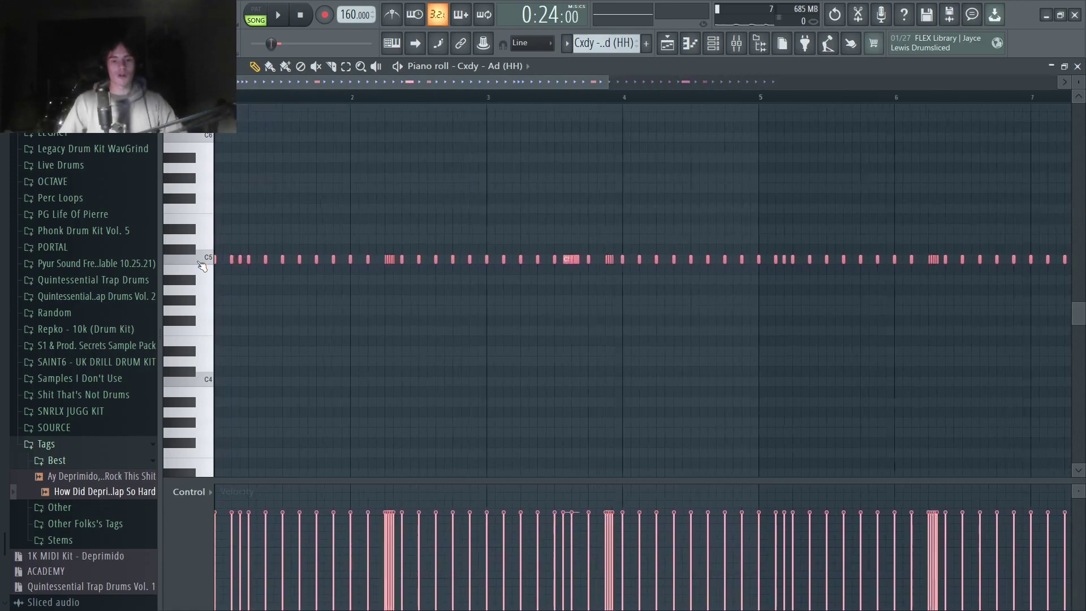
scroll(202, 269, "down", 5)
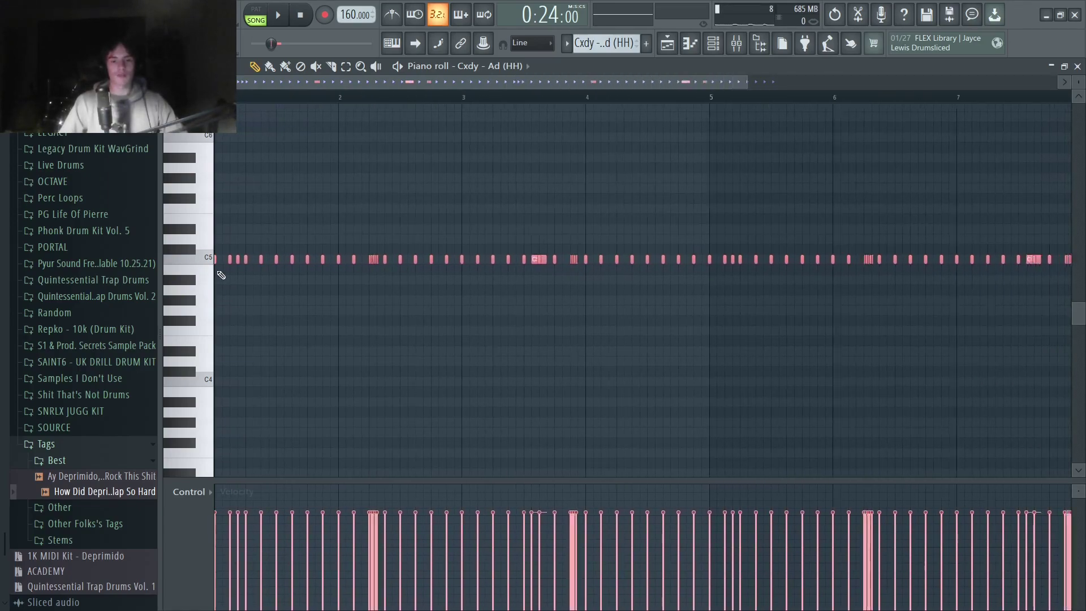
key("ctrl+d")
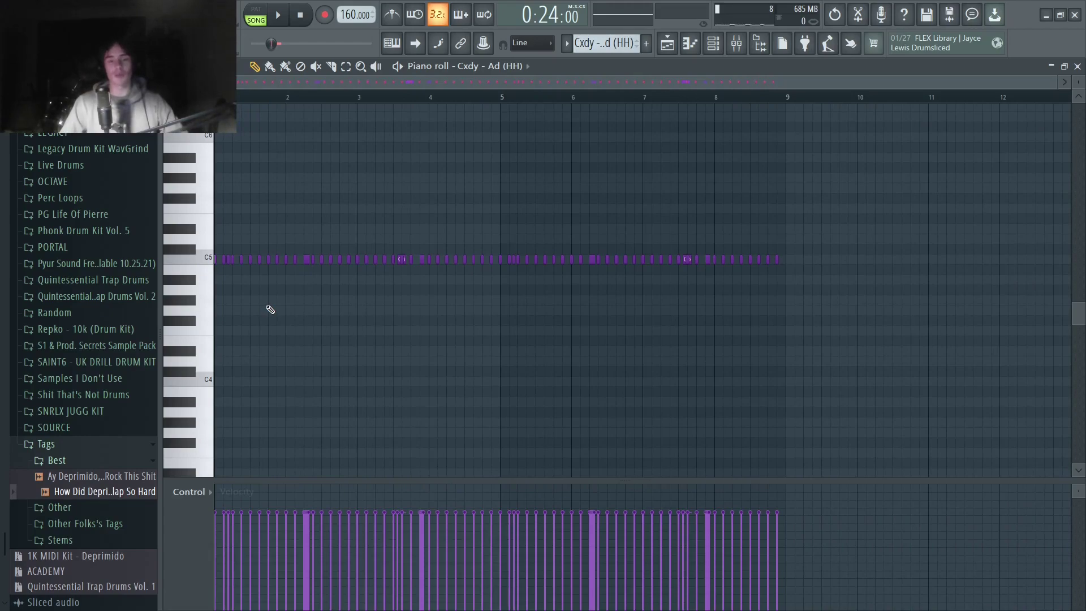
left_click(285, 16)
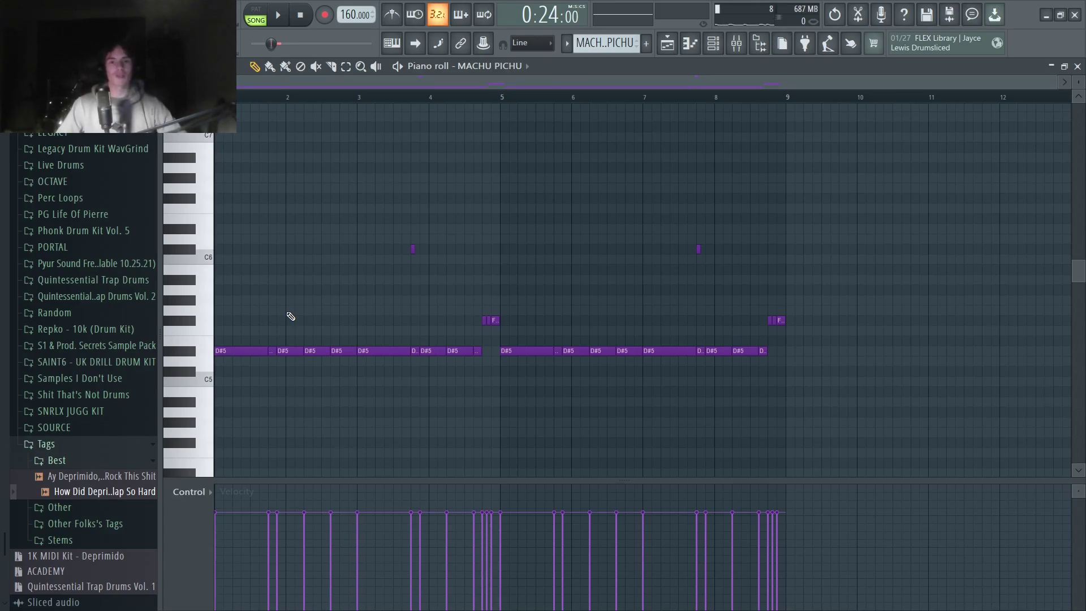
Step: Highlight the C#6 slide note and the D#5 note beneath it in the MACHU PICHU pattern, clear the selection, and play the pattern
scroll(414, 403, "up", 8)
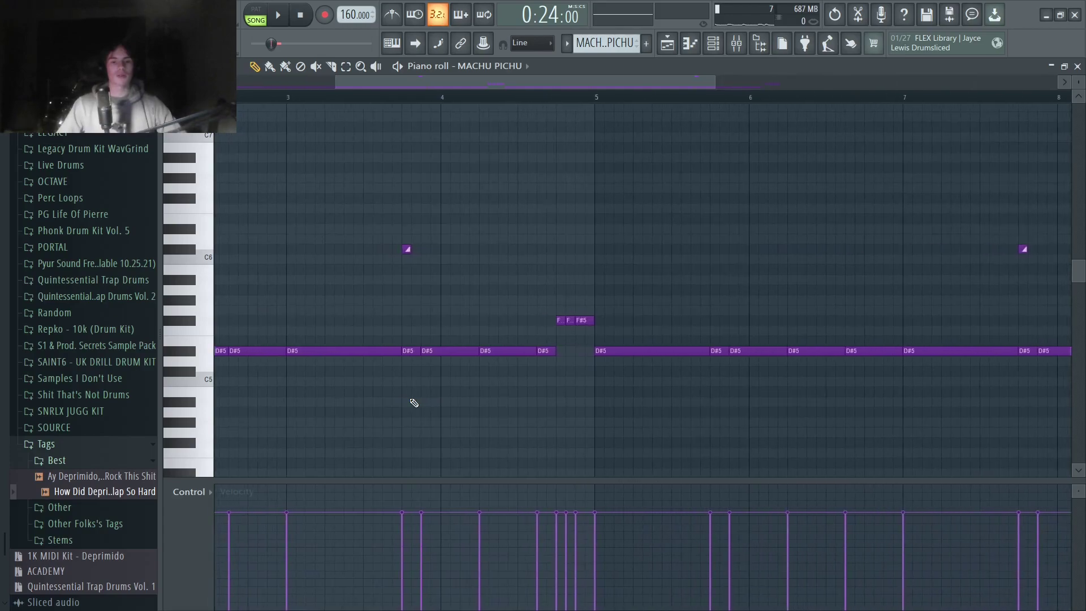
left_click_drag(419, 387, 390, 225)
left_click(415, 217)
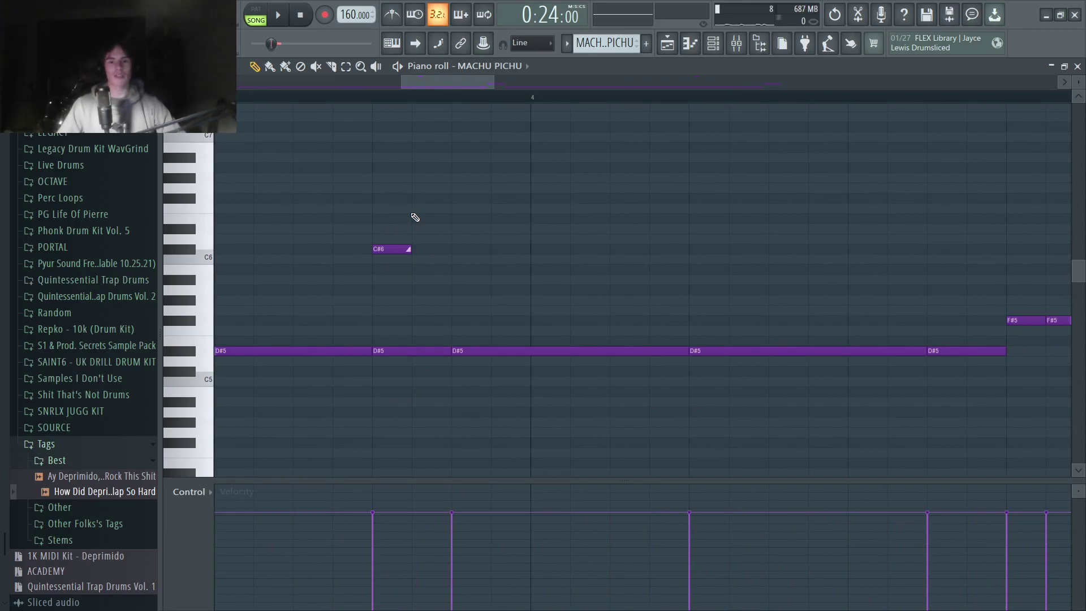
scroll(415, 218, "down", 8)
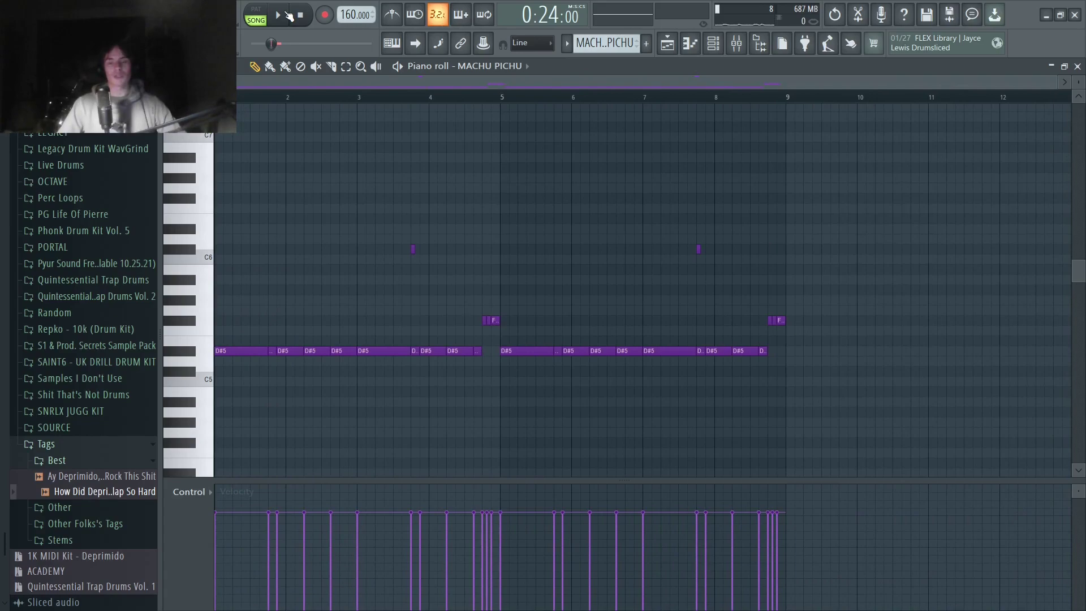
left_click(289, 16)
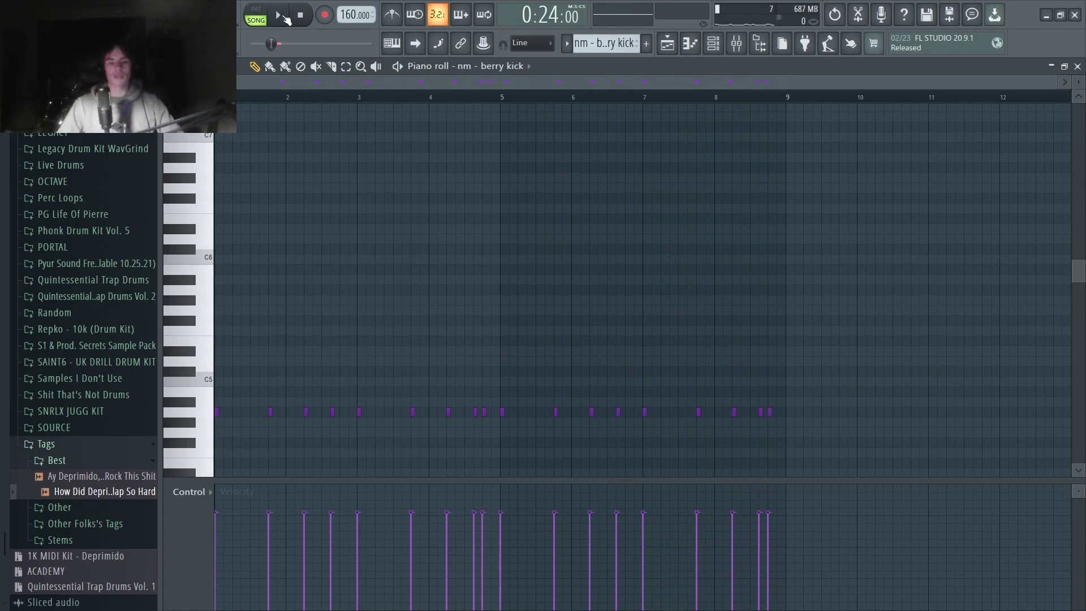
Step: Play the nm - berry kick pattern, and clear the note selection in the A-Trak Snare pattern before playing it
left_click(280, 16)
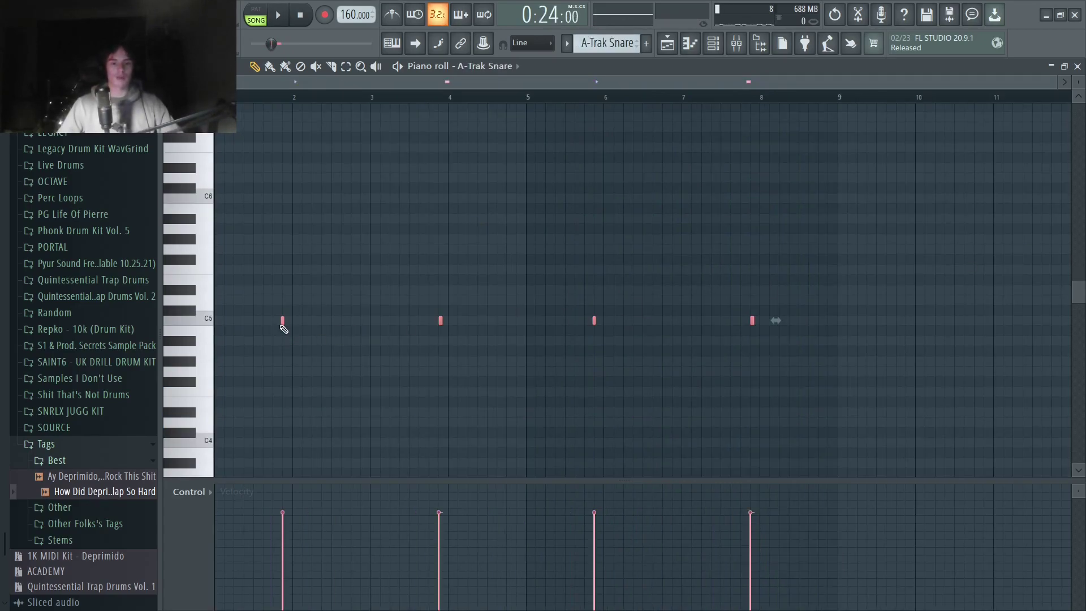
key("ctrl+d")
left_click(279, 24)
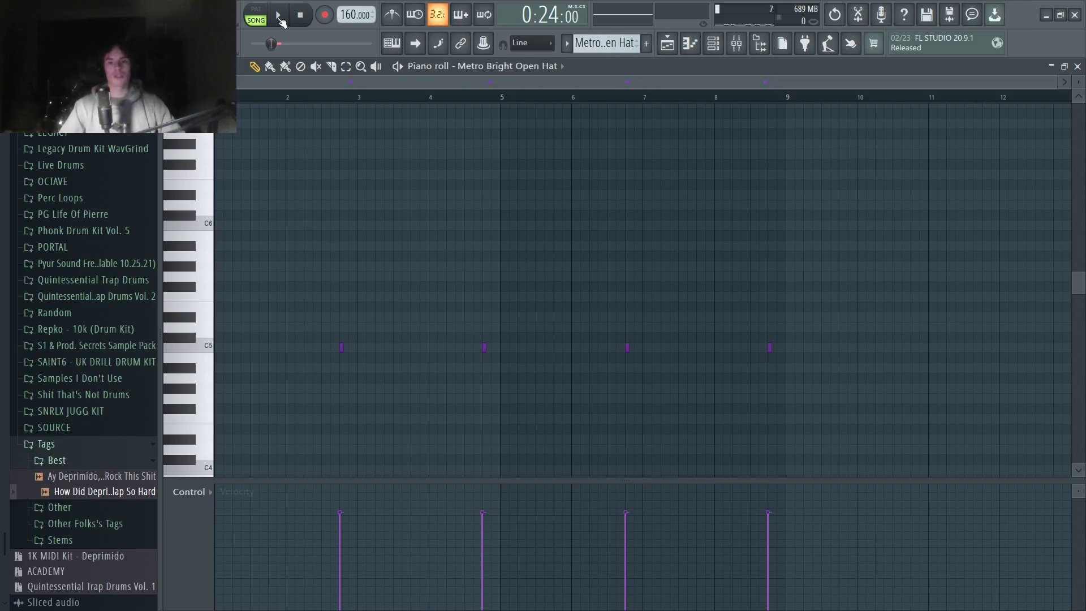
Step: Play the Metro Bright Open Hat pattern, stop playback, and close its piano roll
left_click(280, 18)
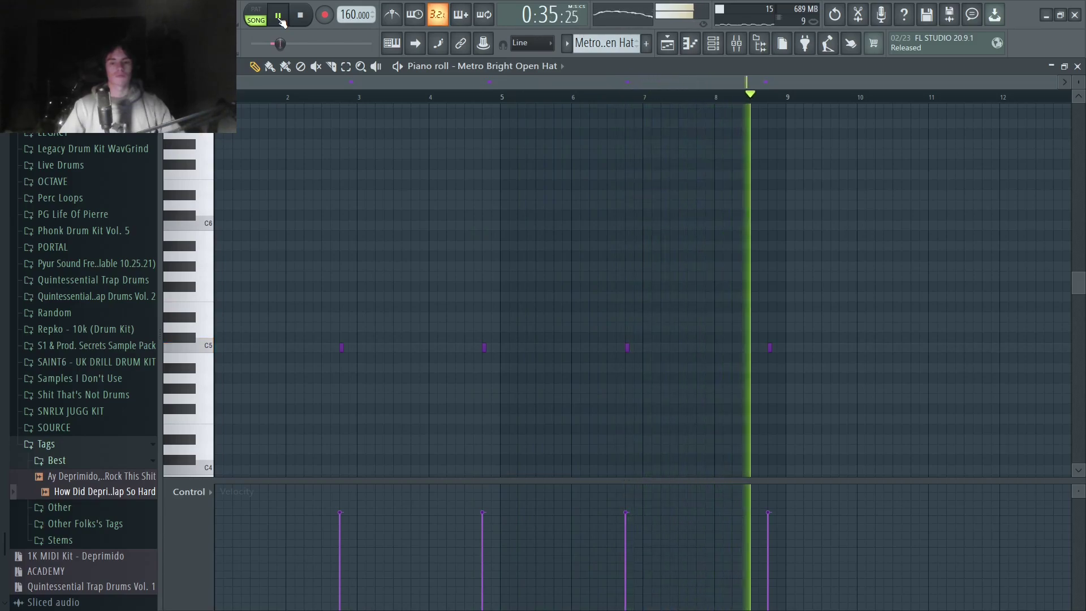
key("space")
key("Escape")
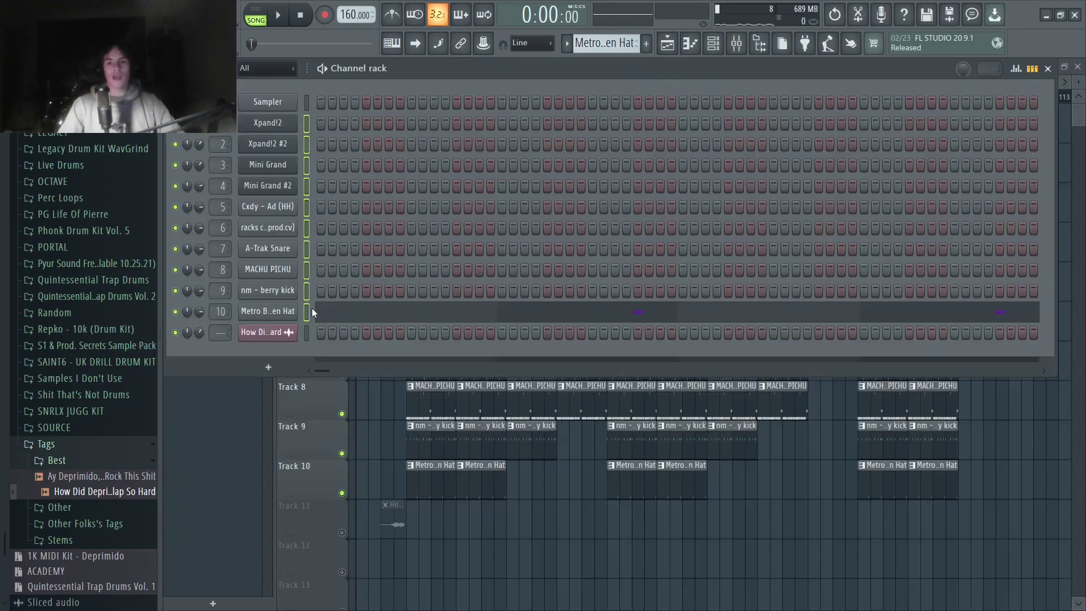
Step: Inspect the RC-20 Retro Color effect on the Mini Grand and Mini Grand #2 mixer tracks in turn
key("F9")
left_click(950, 164)
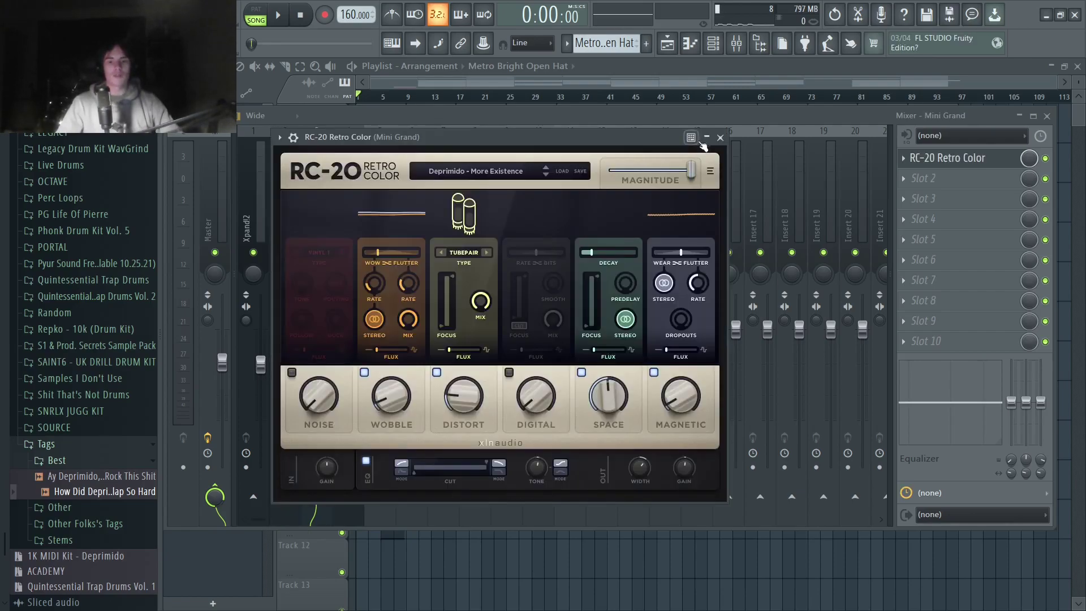
left_click(720, 138)
left_click(357, 215)
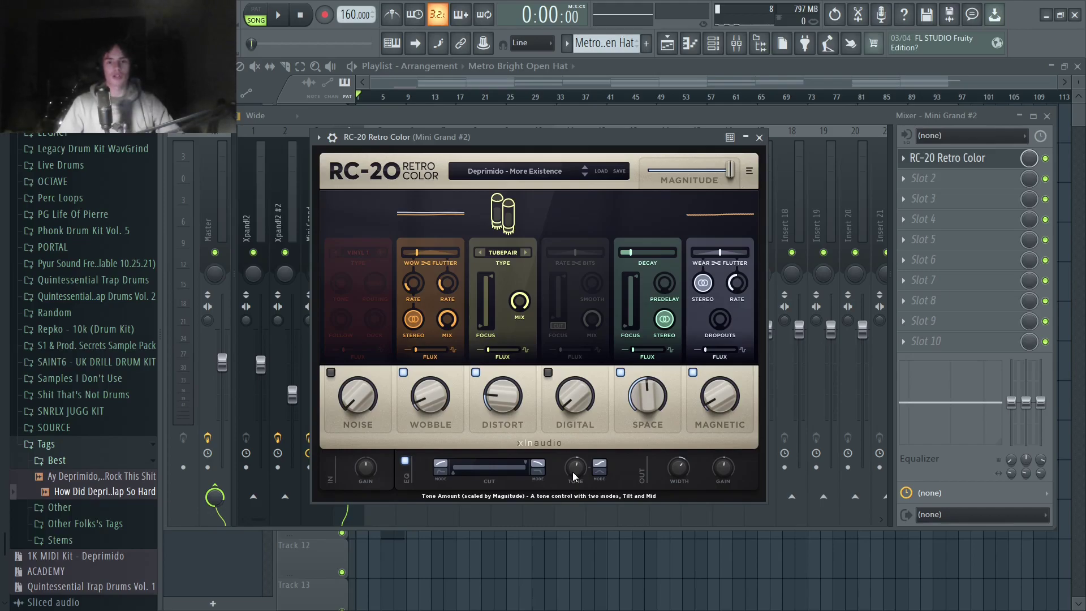
key("Escape")
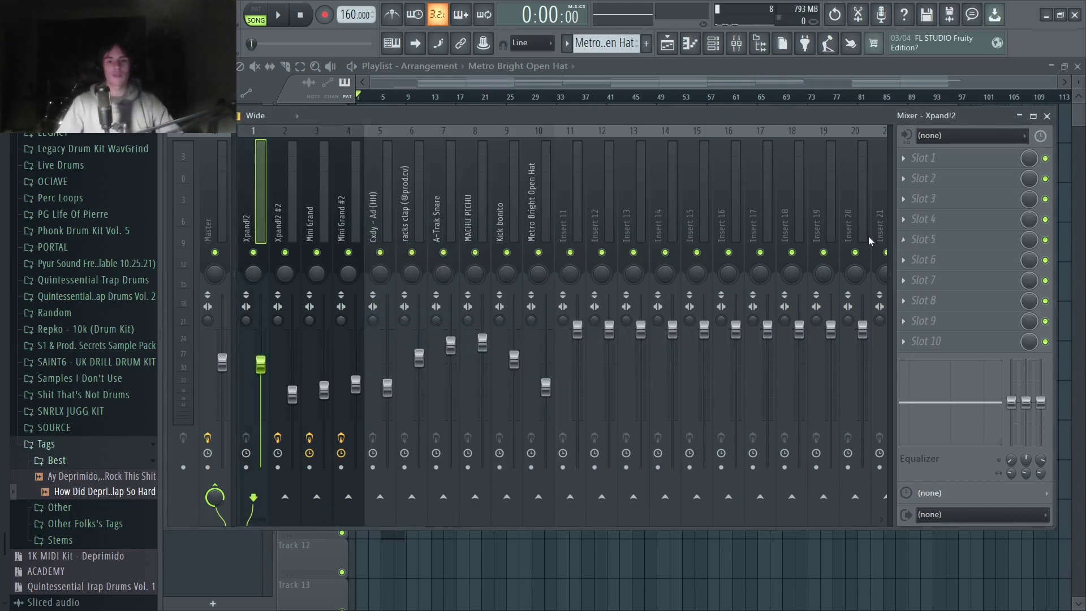
Step: Close the mixer, highlight all pattern clips on playlist tracks 1 to 10, and clear the selection
key("F9")
left_click_drag(1012, 488, 355, 105)
left_click(722, 529)
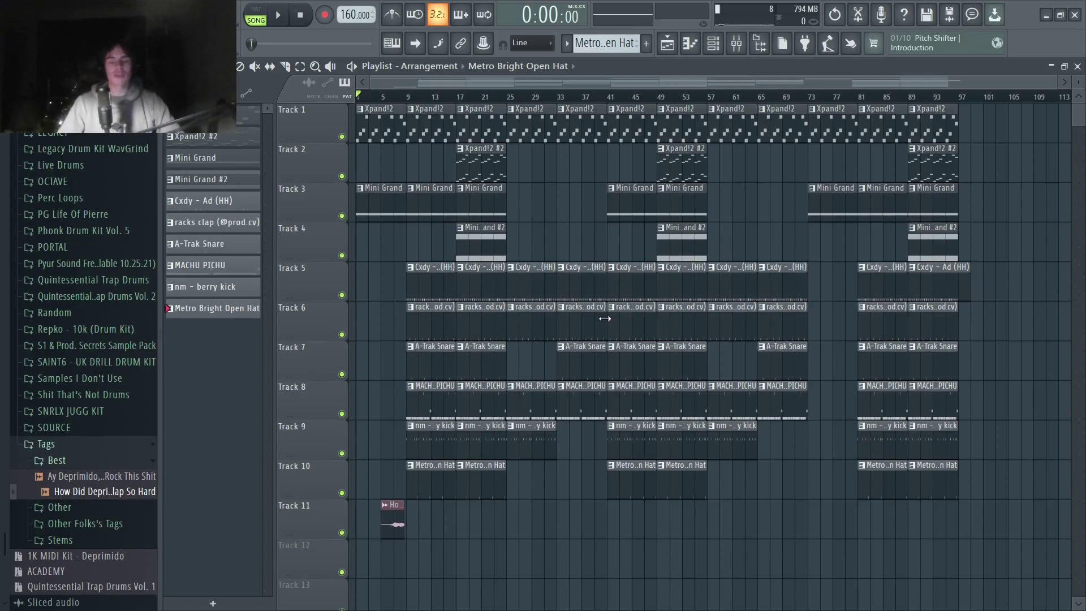
Step: Pick out the Quintessential Trap Drums Vol. 2 folder in the browser, and play the full arrangement from the start
left_click(85, 295)
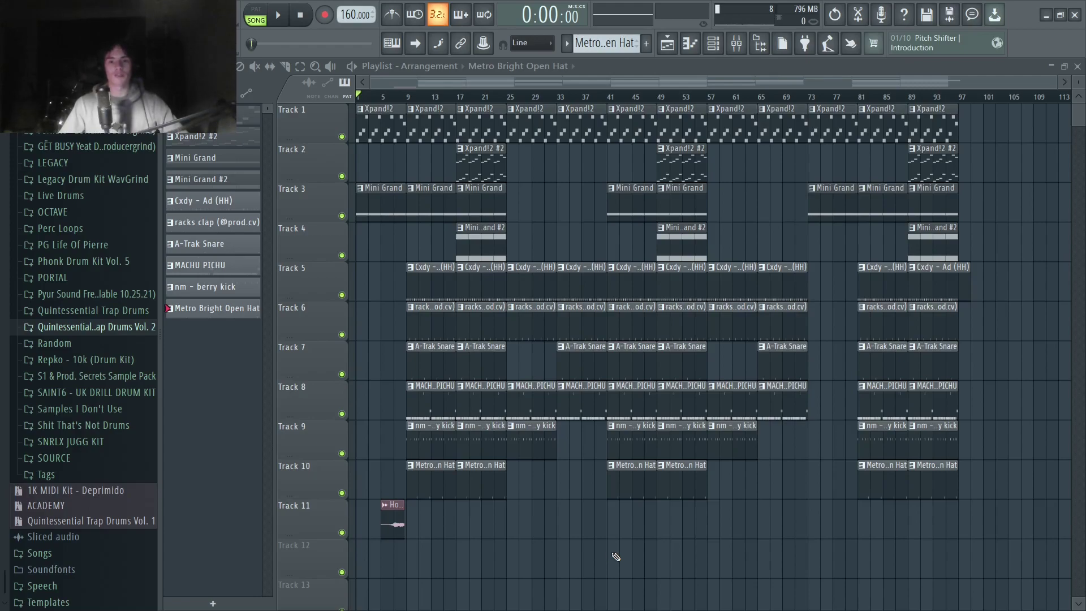
key("space")
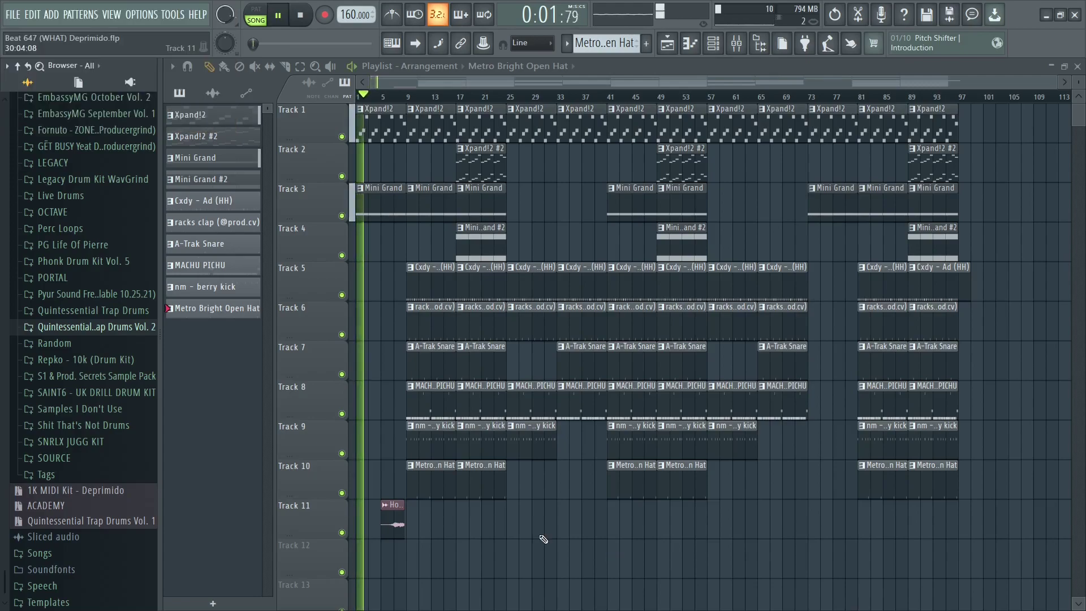